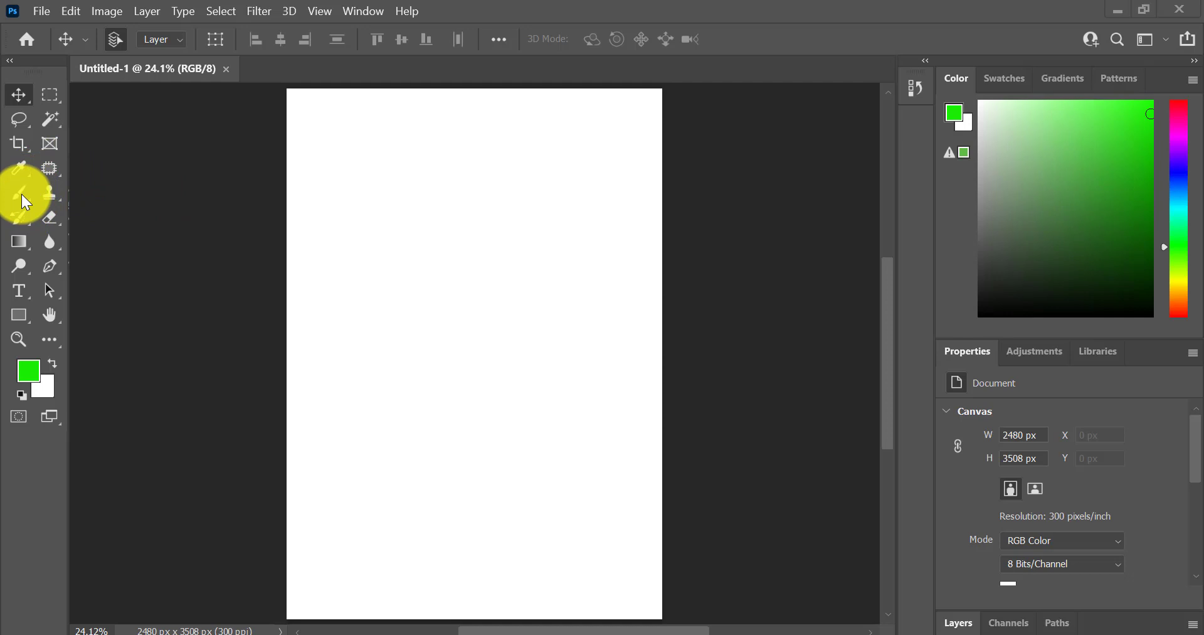
# Step: Activate the Brush Tool from the painting tool group
pyautogui.click(22, 195)
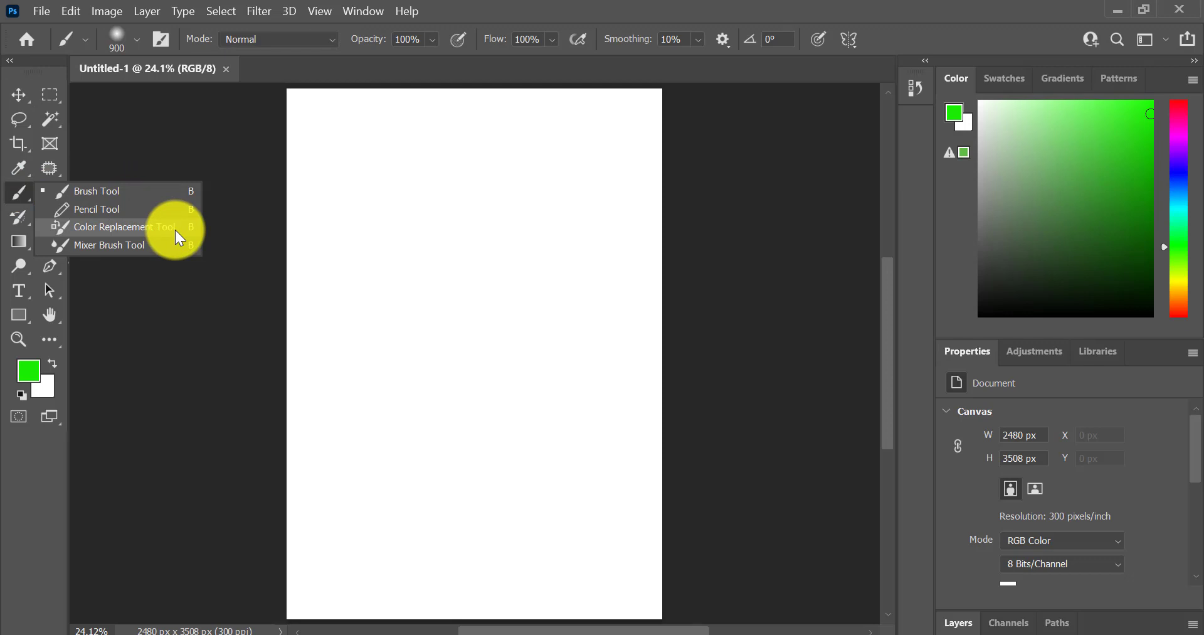
pyautogui.click(142, 195)
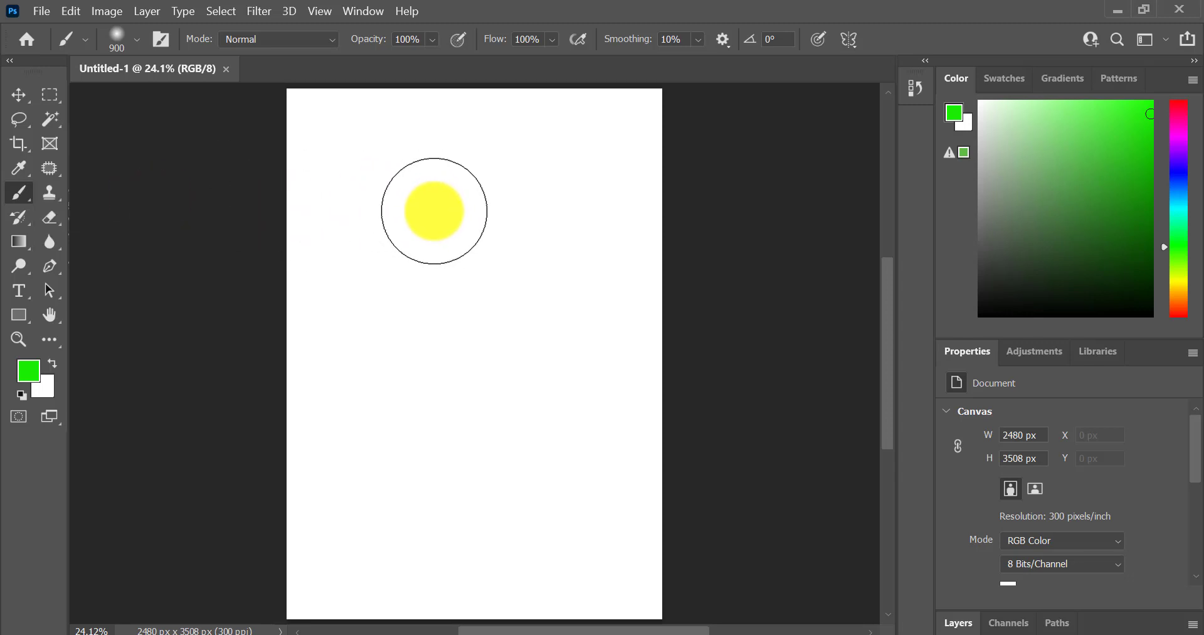
# Step: Detach the Layers panel from the dock, float it beside the canvas and make it taller
pyautogui.press('F7')
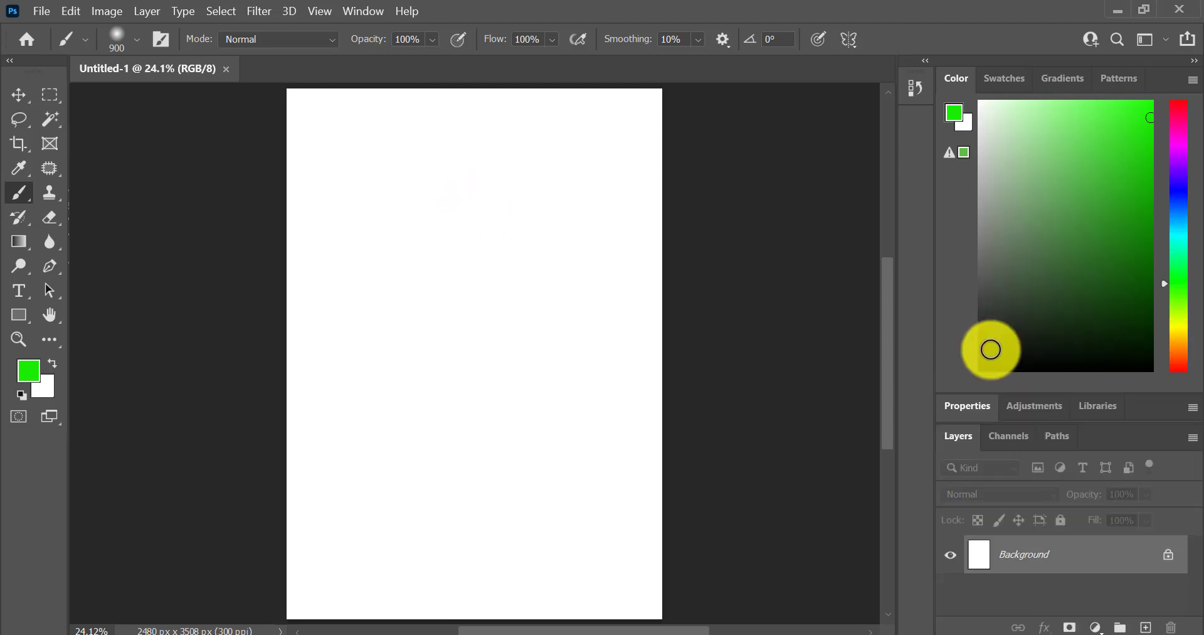
pyautogui.moveTo(965, 436); pyautogui.dragTo(781, 148)
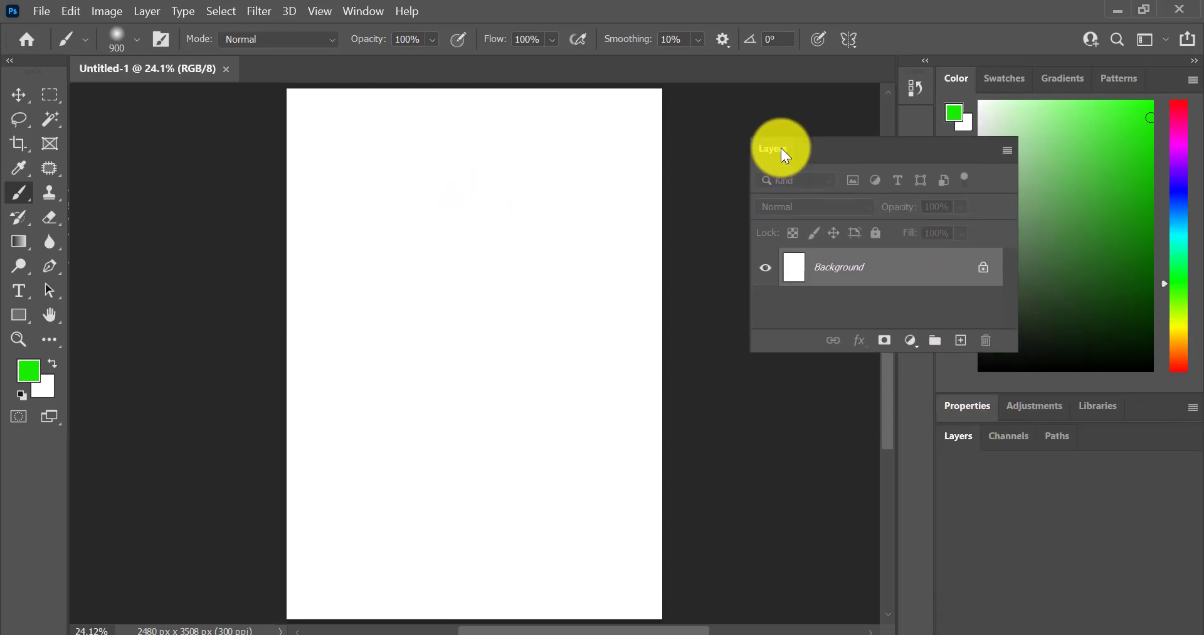
pyautogui.moveTo(871, 446); pyautogui.dragTo(887, 540)
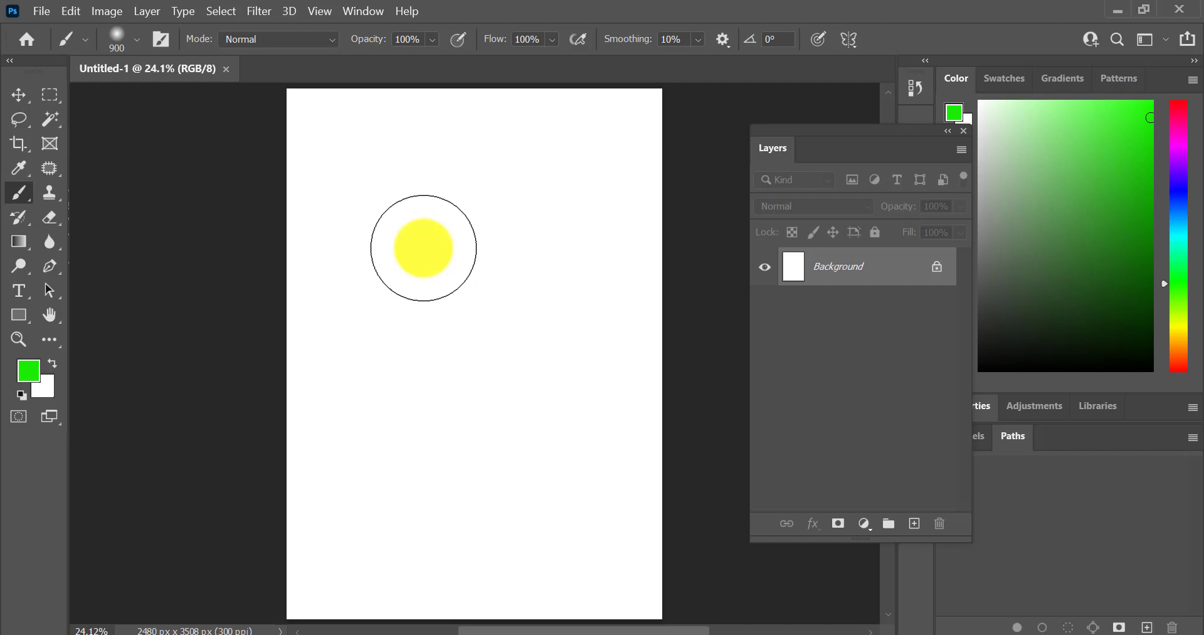
# Step: Switch the brush cursor to the precise crosshair and back to the brush-size outline
pyautogui.press('capslock')
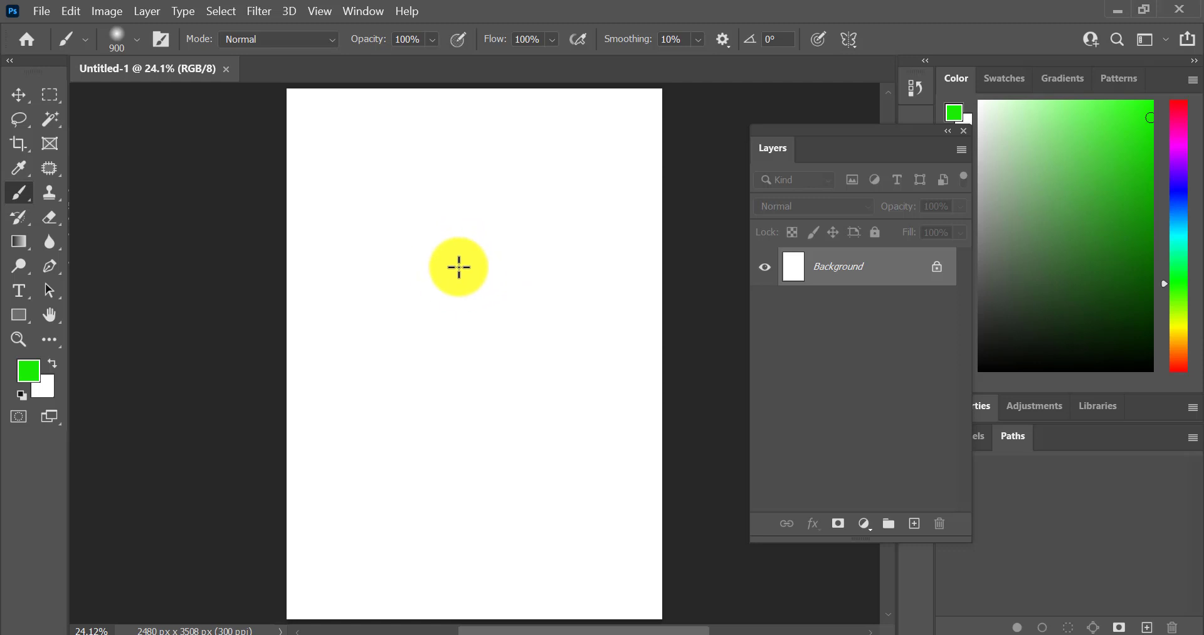
pyautogui.press('capslock')
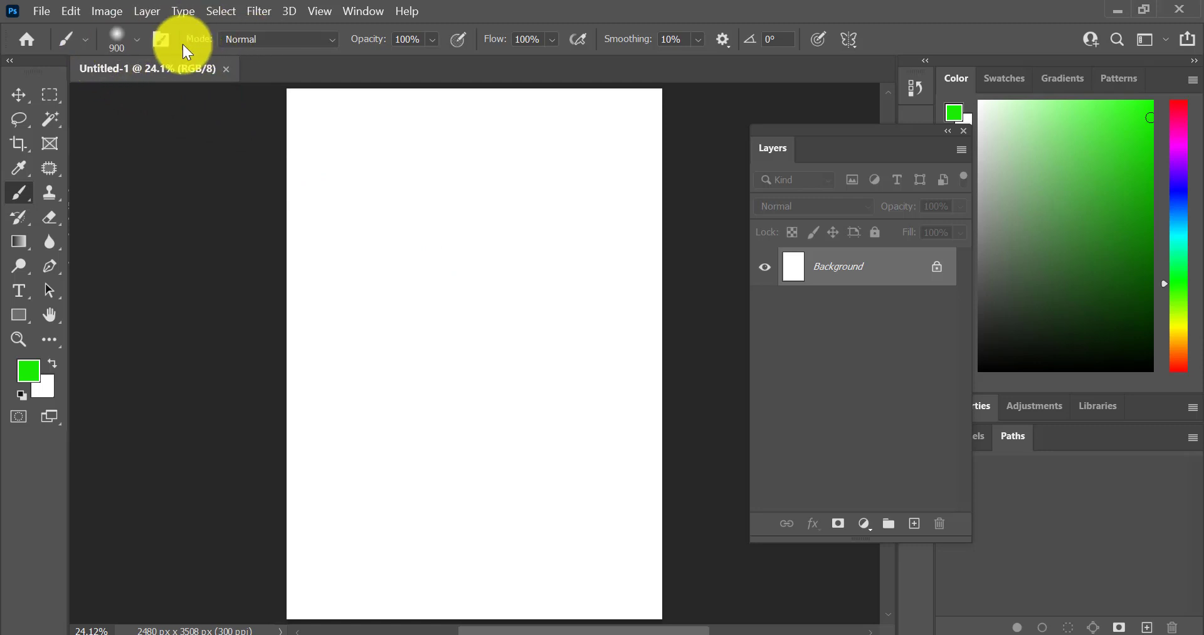
# Step: Examine the brush preset folders and the brush's blending mode options
pyautogui.click(123, 38)
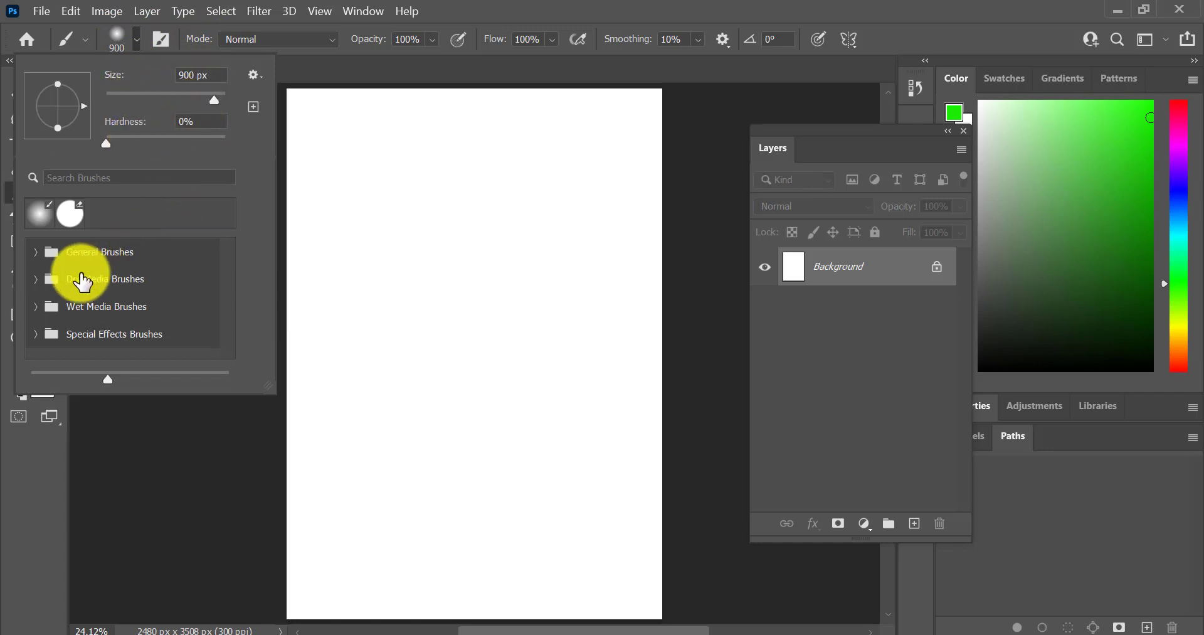
pyautogui.click(33, 253)
pyautogui.click(35, 255)
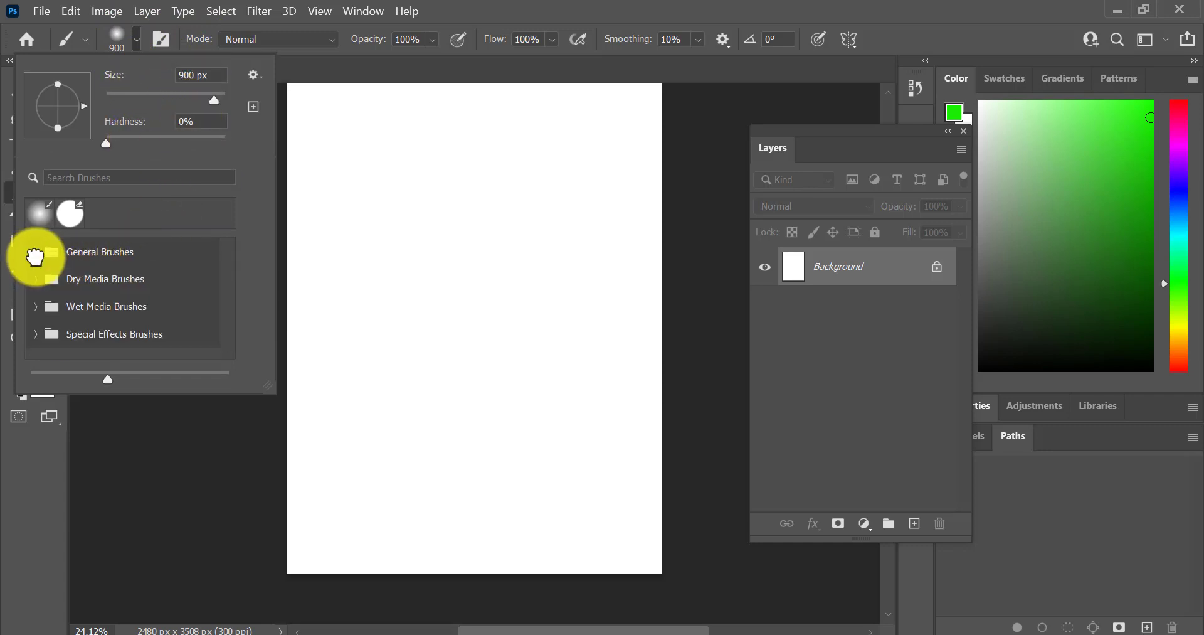
pyautogui.click(247, 37)
pyautogui.click(248, 36)
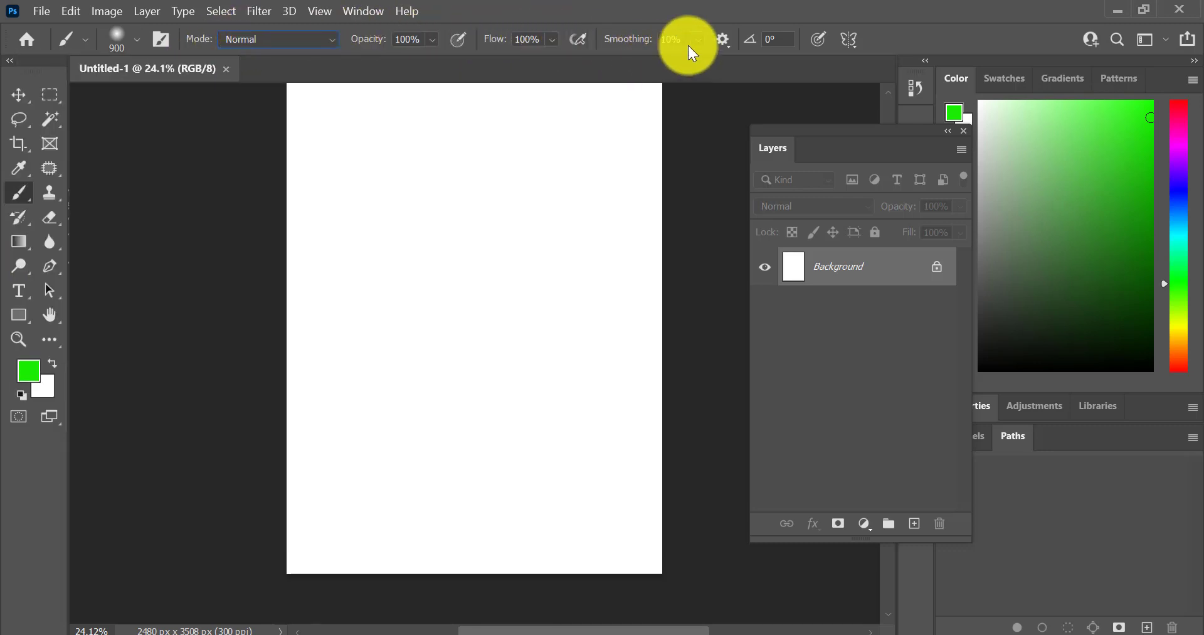
# Step: Try a brush size of 86 px, and then 190 px
pyautogui.click(126, 40)
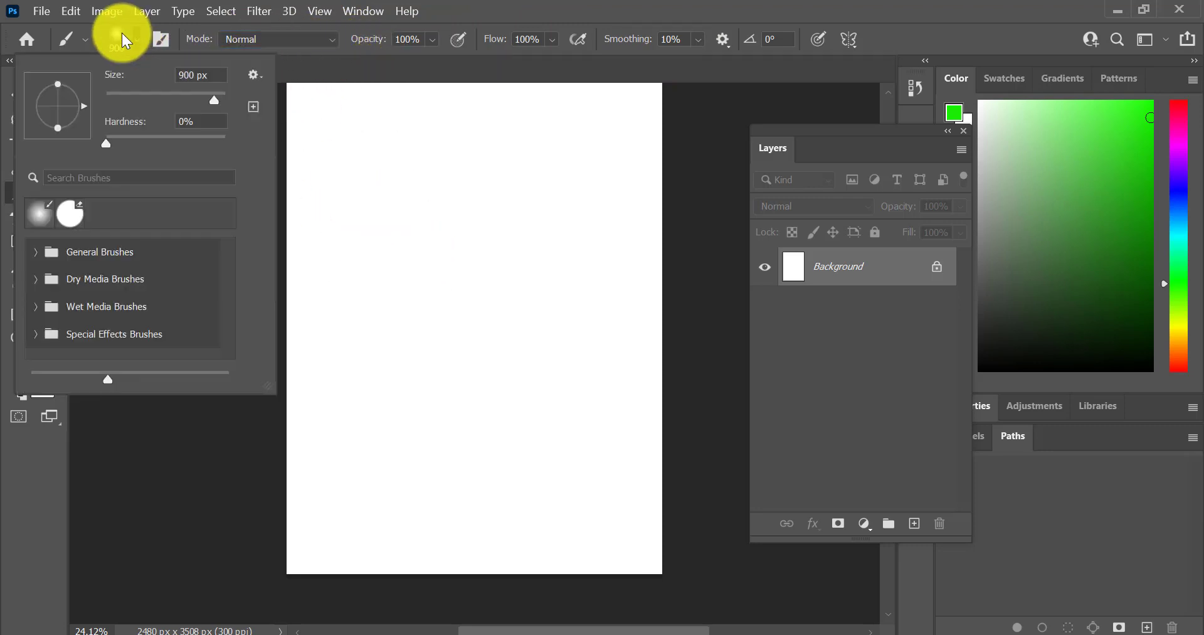
pyautogui.moveTo(161, 94)
pyautogui.mouseDown()
pyautogui.moveTo(144, 101)
pyautogui.moveTo(168, 89)
pyautogui.moveTo(156, 94)
pyautogui.mouseUp()
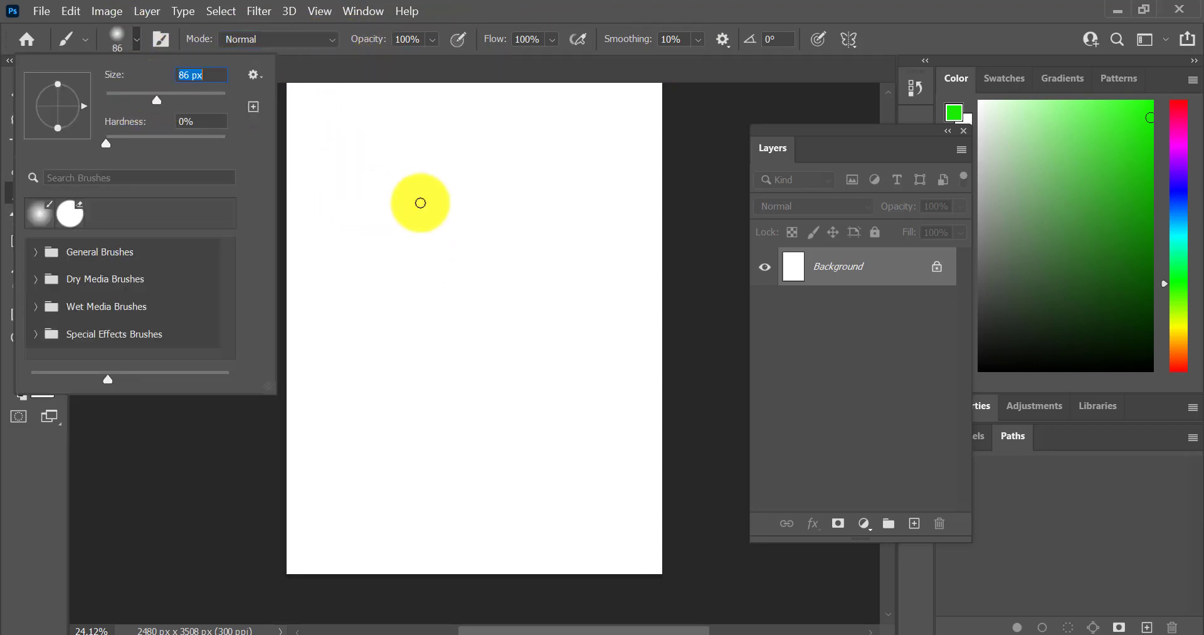
pyautogui.click(193, 101)
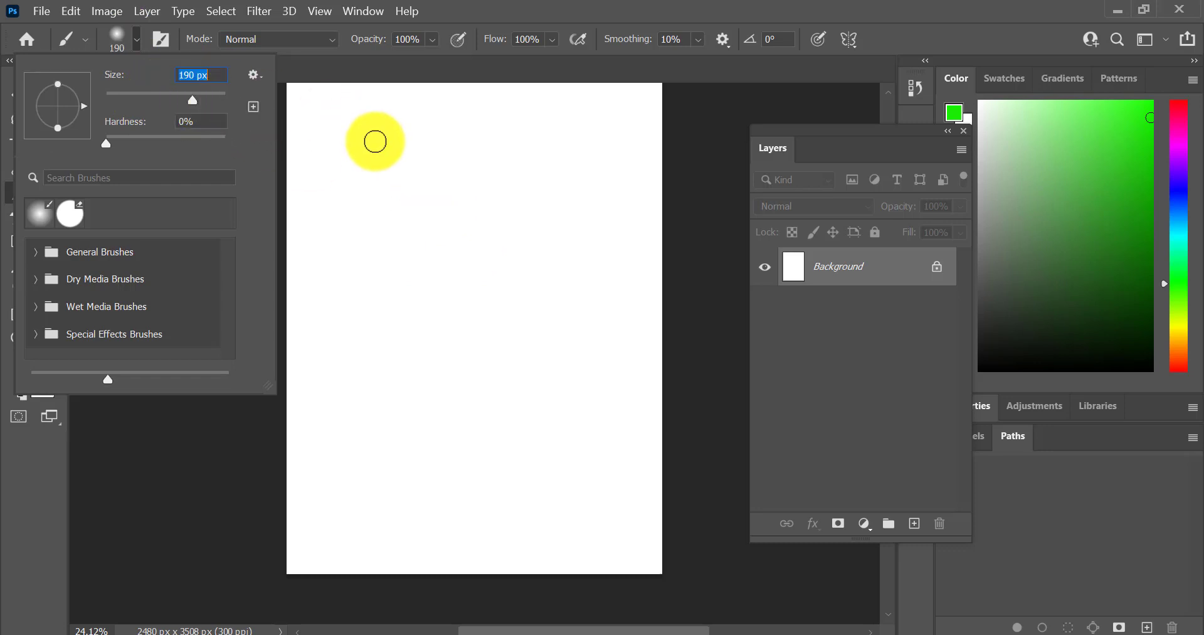
pyautogui.click(129, 44)
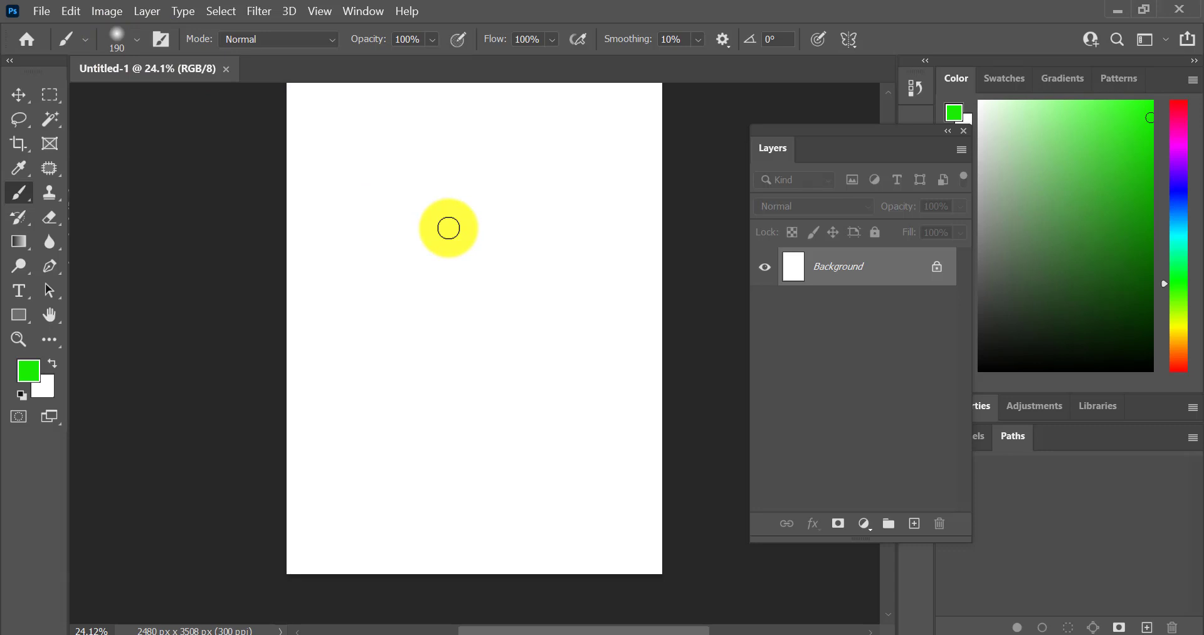
# Step: Shrink and enlarge the brush repeatedly in increments, check its size setting, and finish at 400 px
pyautogui.press('[')
pyautogui.press('[')
pyautogui.press('[')
pyautogui.press('[')
pyautogui.press('[')
pyautogui.press(']')
pyautogui.press(']')
pyautogui.press(']')
pyautogui.press(']')
pyautogui.press(']')
pyautogui.press(']')
pyautogui.press(']')
pyautogui.press('[')
pyautogui.press('[')
pyautogui.press('[')
pyautogui.press(']')
pyautogui.press(']')
pyautogui.press(']')
pyautogui.press(']')
pyautogui.press(']')
pyautogui.press(']')
pyautogui.press(']')
pyautogui.press(']')
pyautogui.press('[')
pyautogui.press(']')
pyautogui.press(']')
pyautogui.press('[')
pyautogui.press('[')
pyautogui.click(121, 41)
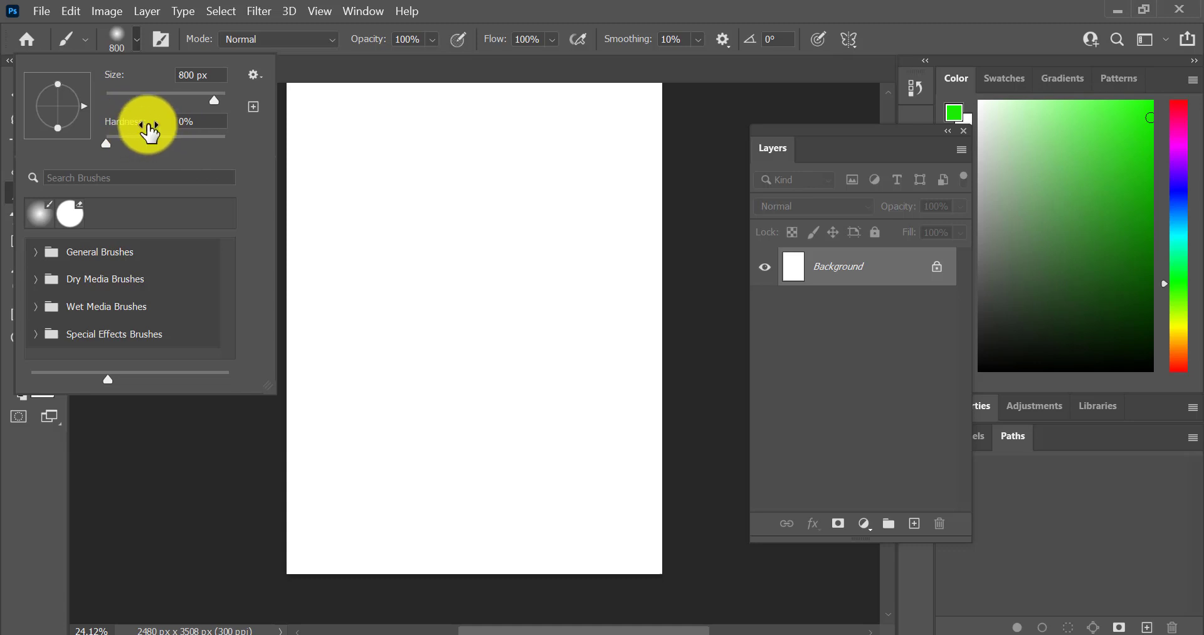
pyautogui.click(113, 35)
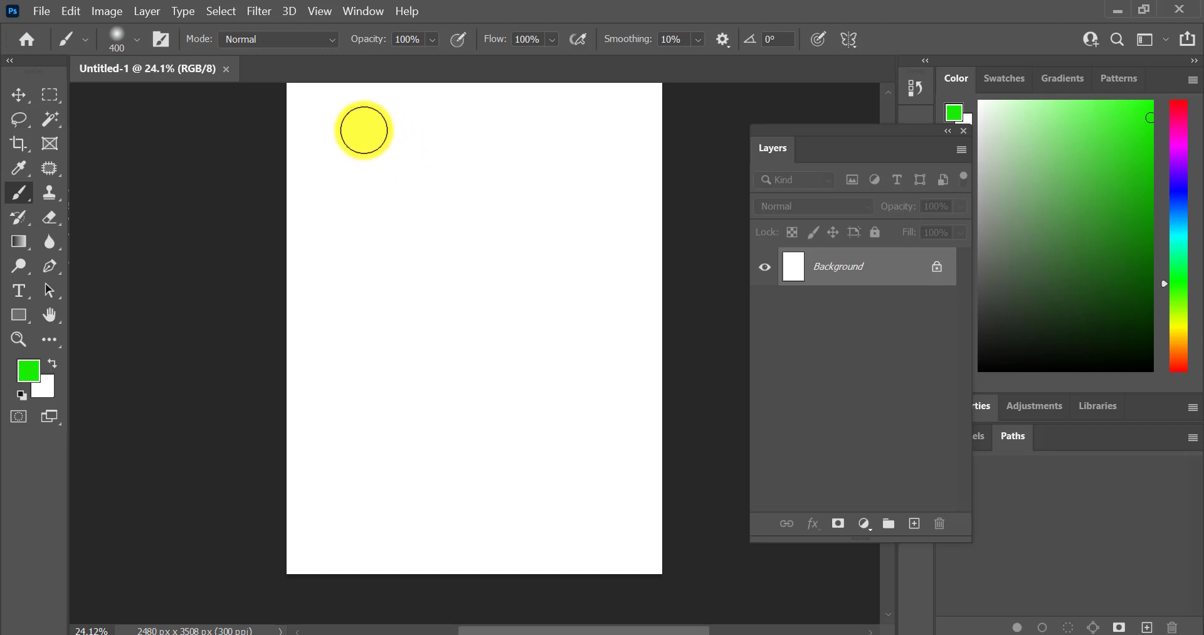
# Step: Paint a long green stroke down the canvas and looping green scribbles across its upper half with the soft brush
pyautogui.moveTo(363, 126); pyautogui.dragTo(424, 502)
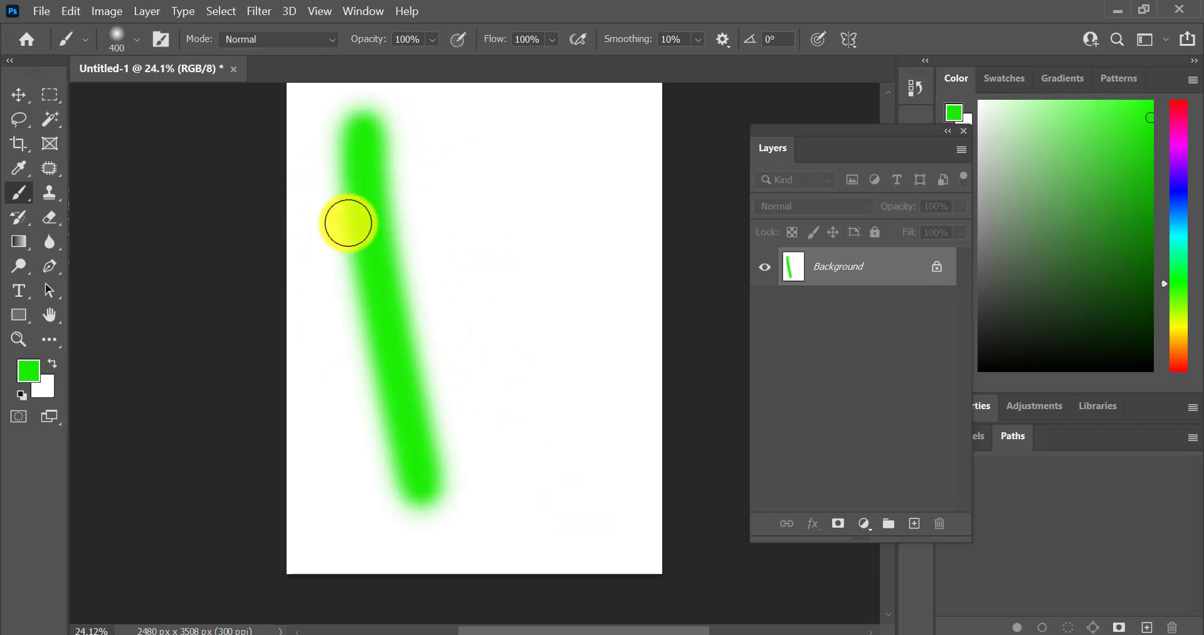
pyautogui.moveTo(478, 223)
pyautogui.mouseDown()
pyautogui.moveTo(367, 349)
pyautogui.moveTo(476, 50)
pyautogui.moveTo(299, 172)
pyautogui.moveTo(290, 153)
pyautogui.moveTo(381, 142)
pyautogui.moveTo(532, 191)
pyautogui.moveTo(575, 95)
pyautogui.moveTo(458, 176)
pyautogui.mouseUp()
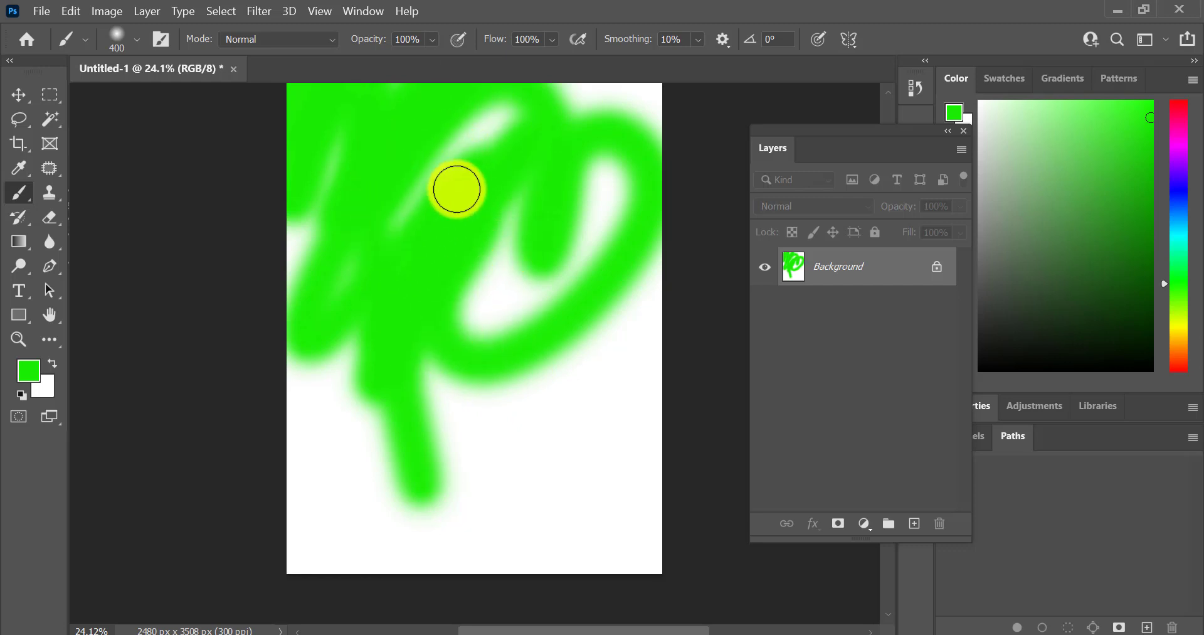
# Step: Set the foreground colour to bright red fd0f0f and paint vertical strokes over the lower middle of the canvas
pyautogui.click(27, 374)
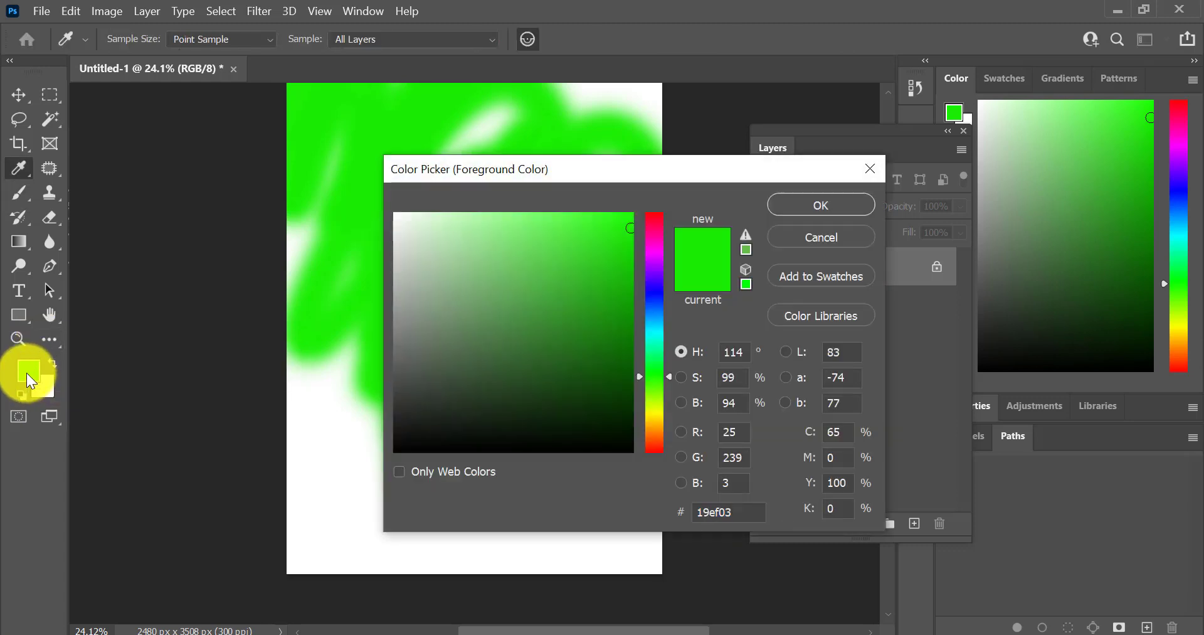
pyautogui.moveTo(640, 246); pyautogui.dragTo(660, 204)
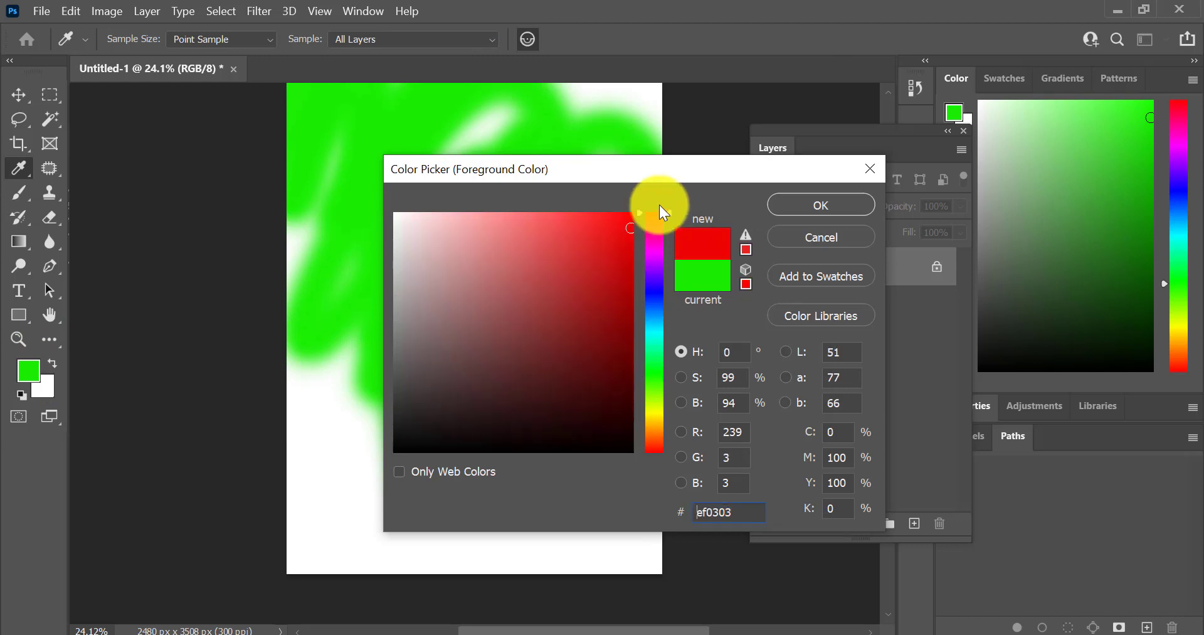
pyautogui.click(620, 213)
pyautogui.click(780, 201)
pyautogui.press('b')
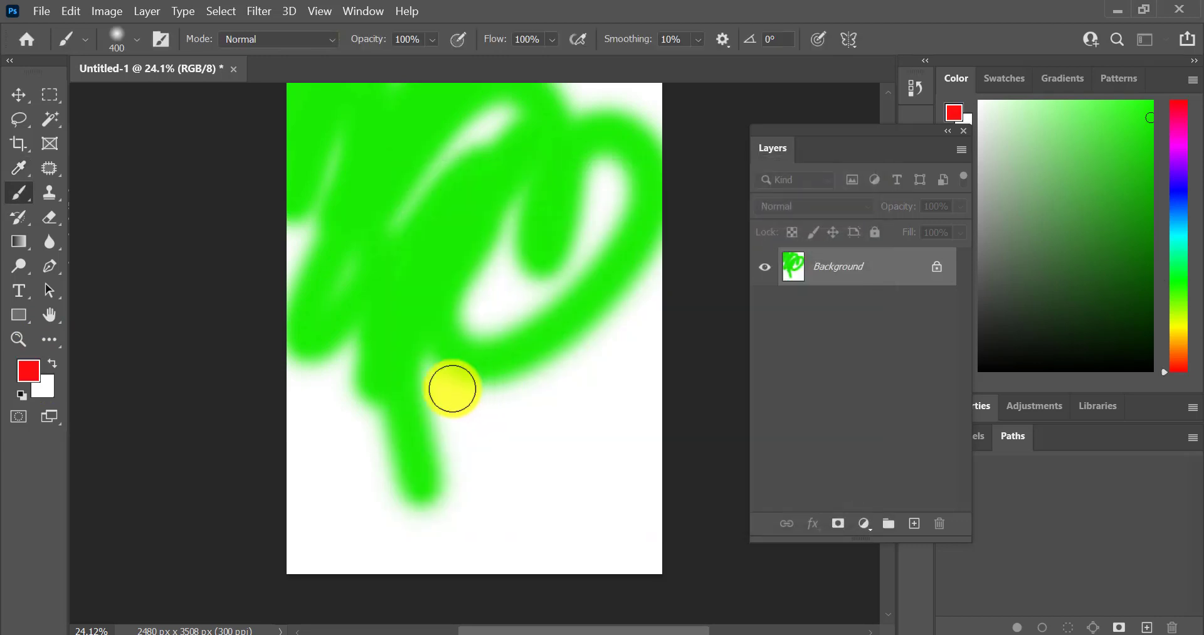
pyautogui.moveTo(420, 276); pyautogui.dragTo(433, 530)
pyautogui.moveTo(534, 484)
pyautogui.mouseDown()
pyautogui.moveTo(532, 212)
pyautogui.moveTo(515, 187)
pyautogui.moveTo(502, 430)
pyautogui.mouseUp()
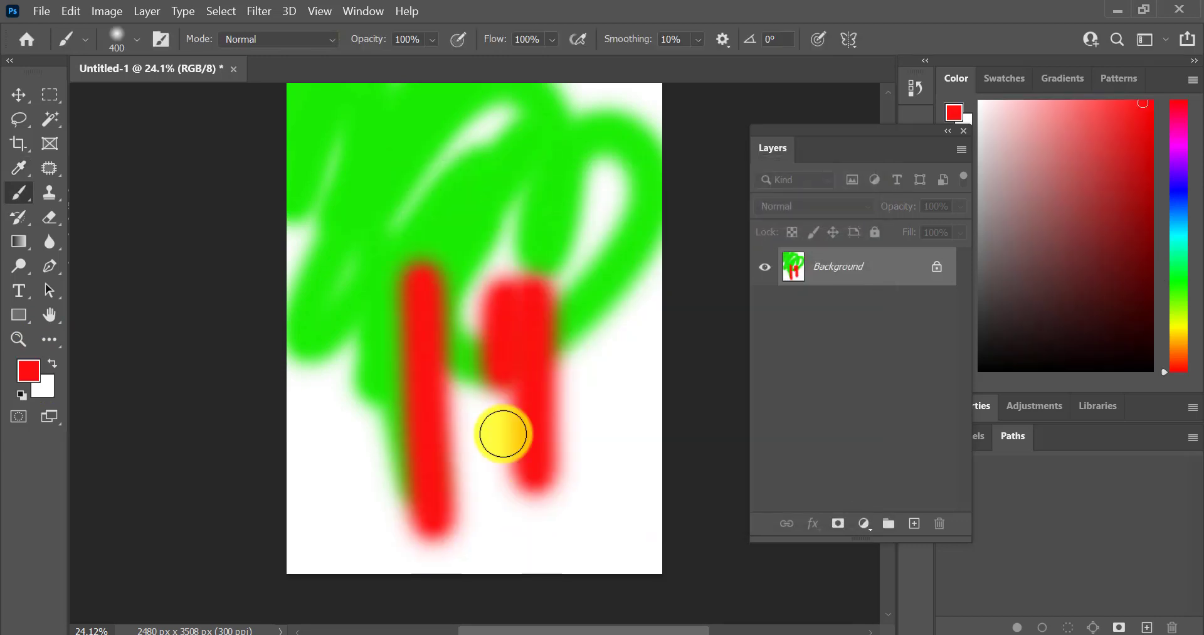
# Step: Set the foreground colour to black 000000 and paint two slanted strokes over the upper part of the green scribble
pyautogui.click(30, 370)
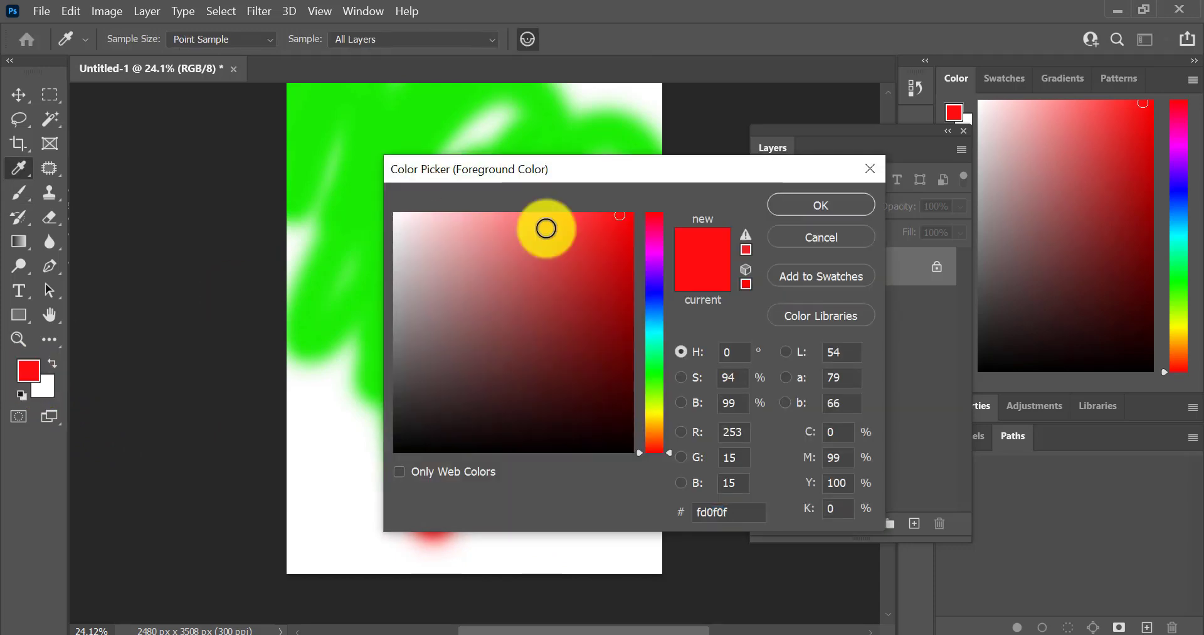
pyautogui.click(413, 451)
pyautogui.click(810, 202)
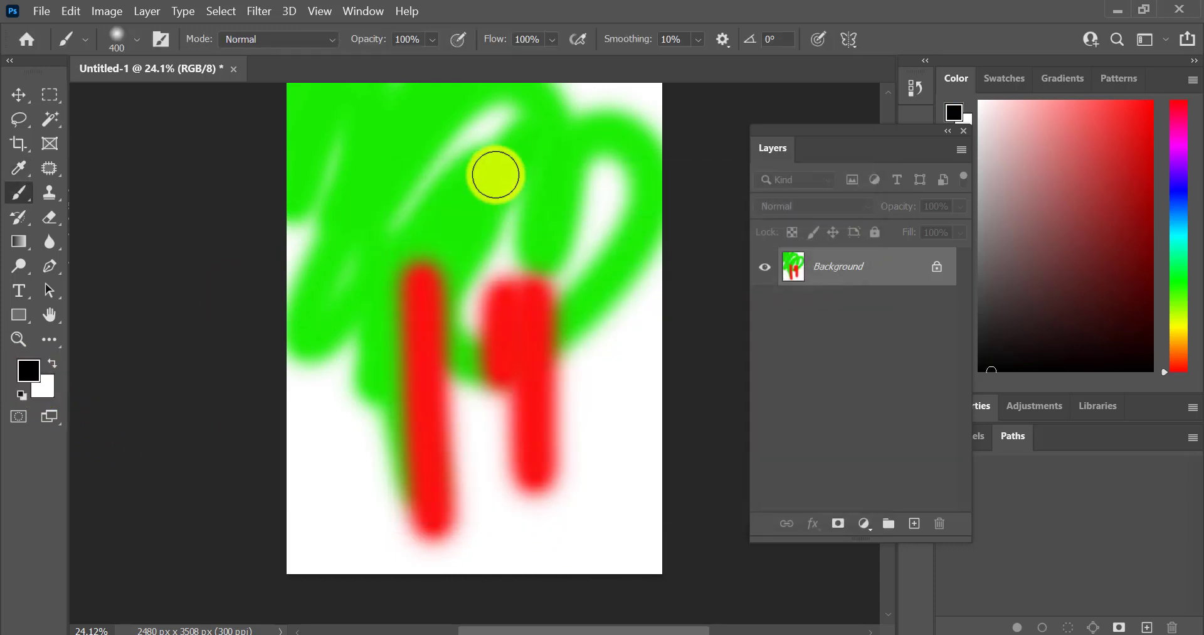
pyautogui.moveTo(489, 128); pyautogui.dragTo(527, 276)
pyautogui.moveTo(552, 147); pyautogui.dragTo(593, 301)
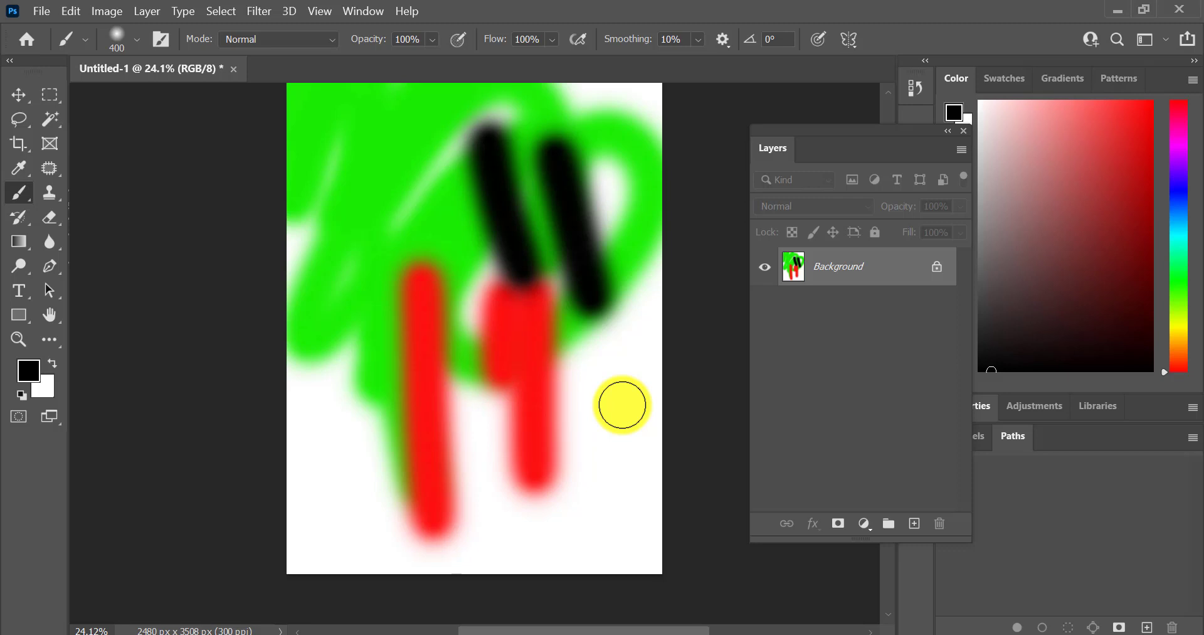
# Step: Set the foreground colour to dark red b30404 and paint short strokes over the green near the canvas's upper left
pyautogui.click(28, 370)
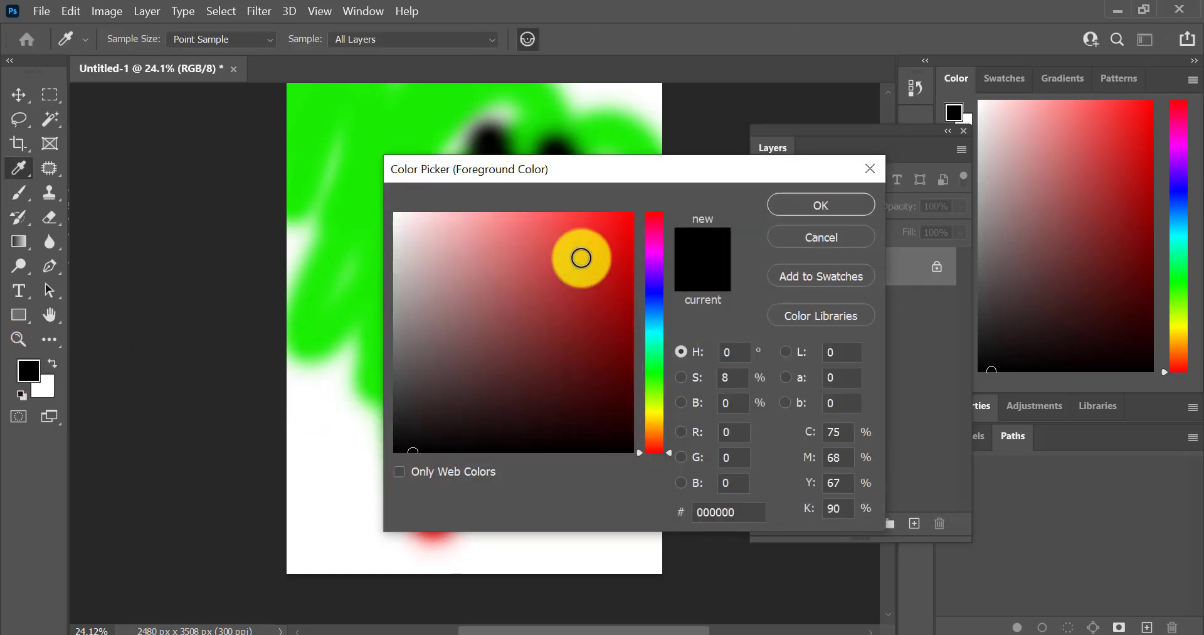
pyautogui.click(628, 284)
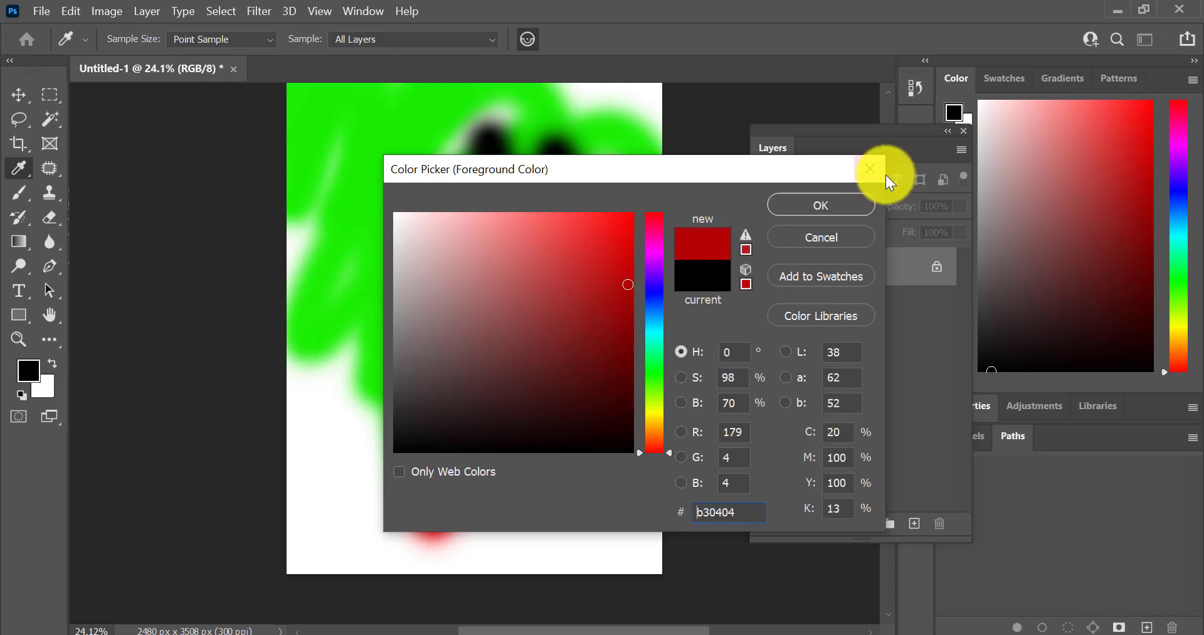
pyautogui.press('b')
pyautogui.click(859, 208)
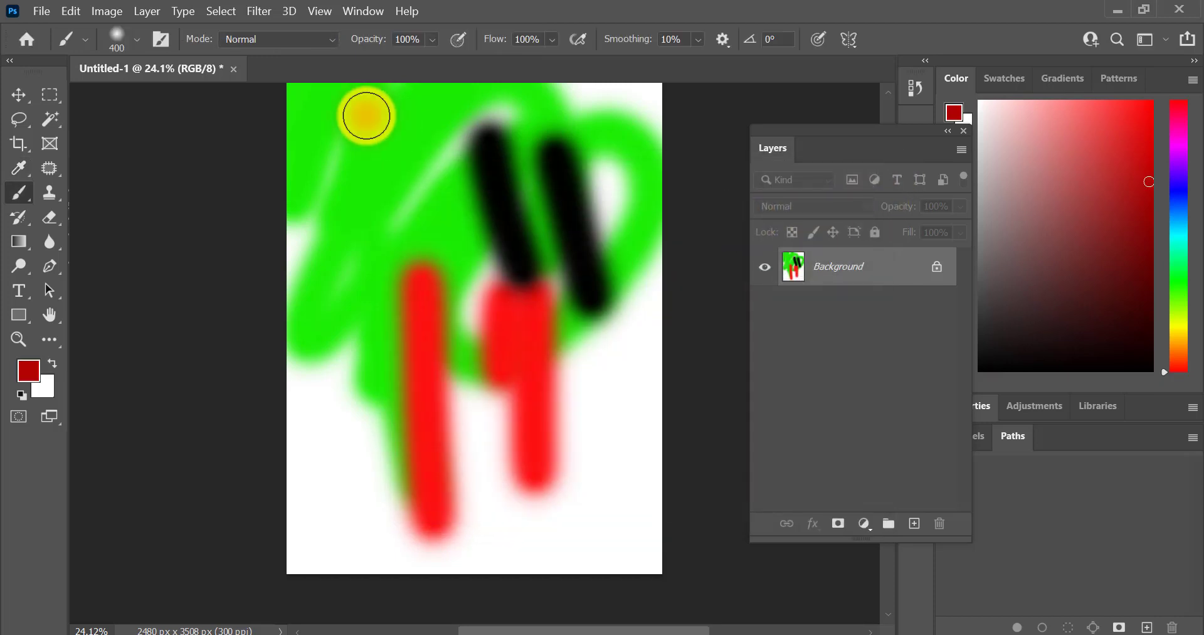
pyautogui.moveTo(366, 116)
pyautogui.mouseDown()
pyautogui.moveTo(361, 251)
pyautogui.moveTo(405, 143)
pyautogui.mouseUp()
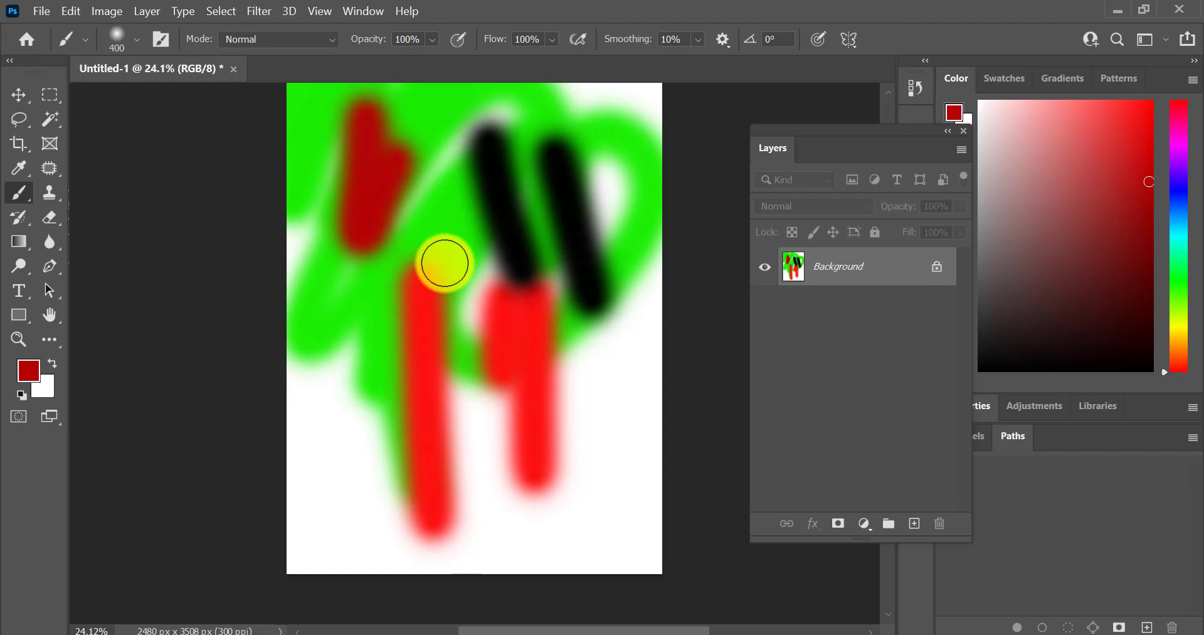
# Step: Review the brush's size and hardness settings and its preset folders
pyautogui.click(116, 44)
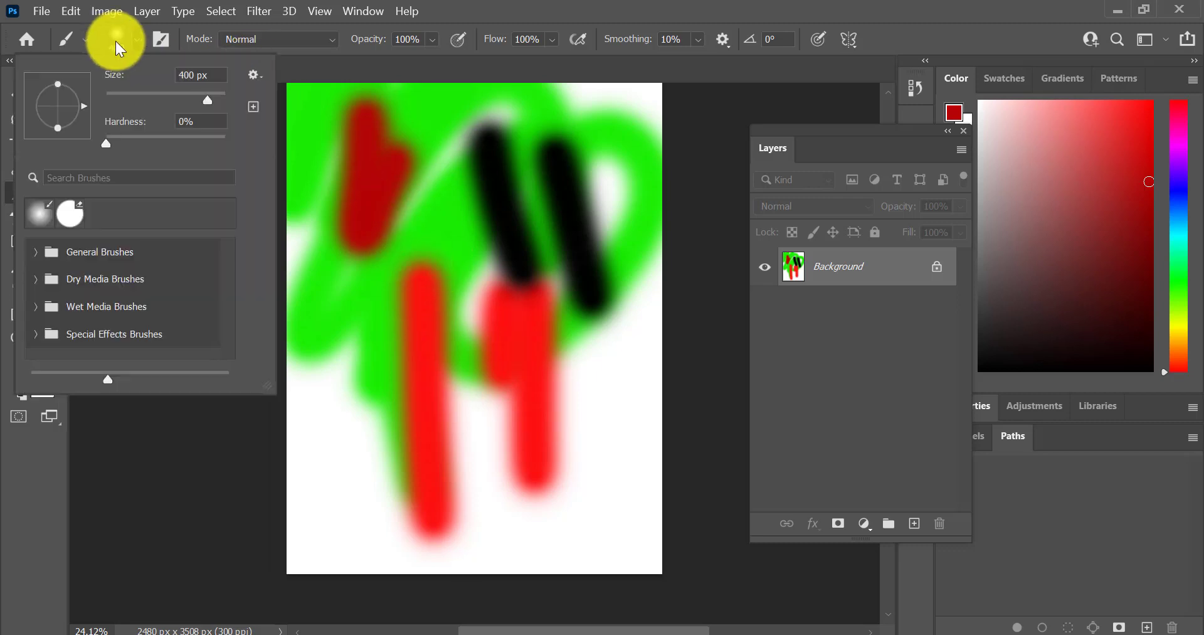
pyautogui.click(122, 32)
pyautogui.click(116, 40)
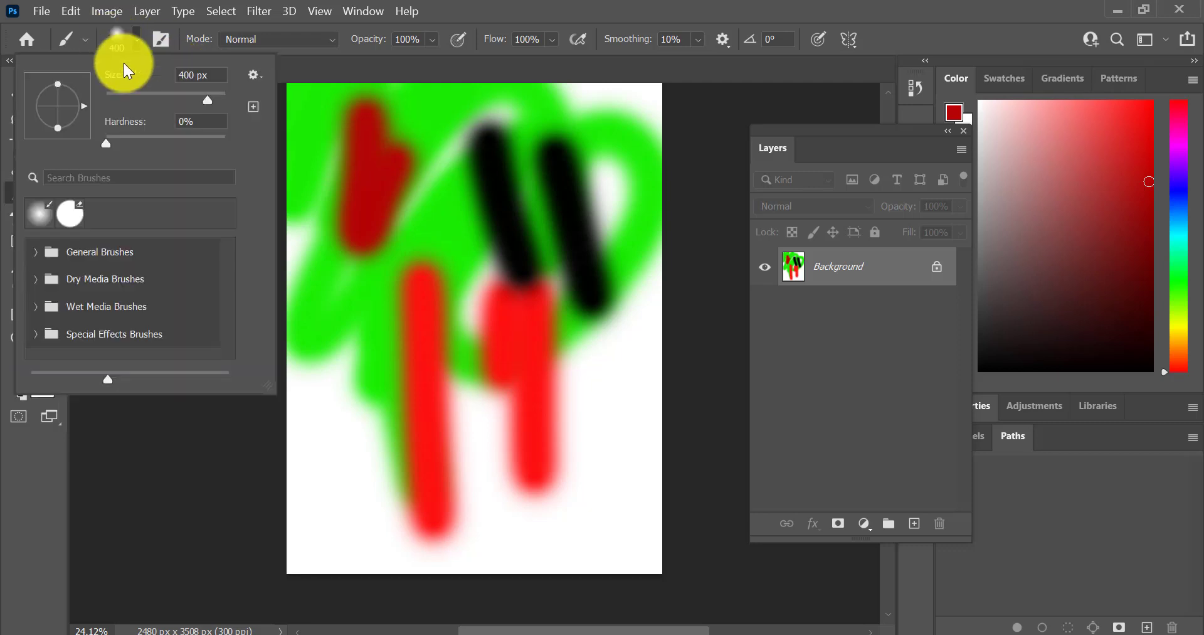
pyautogui.click(119, 34)
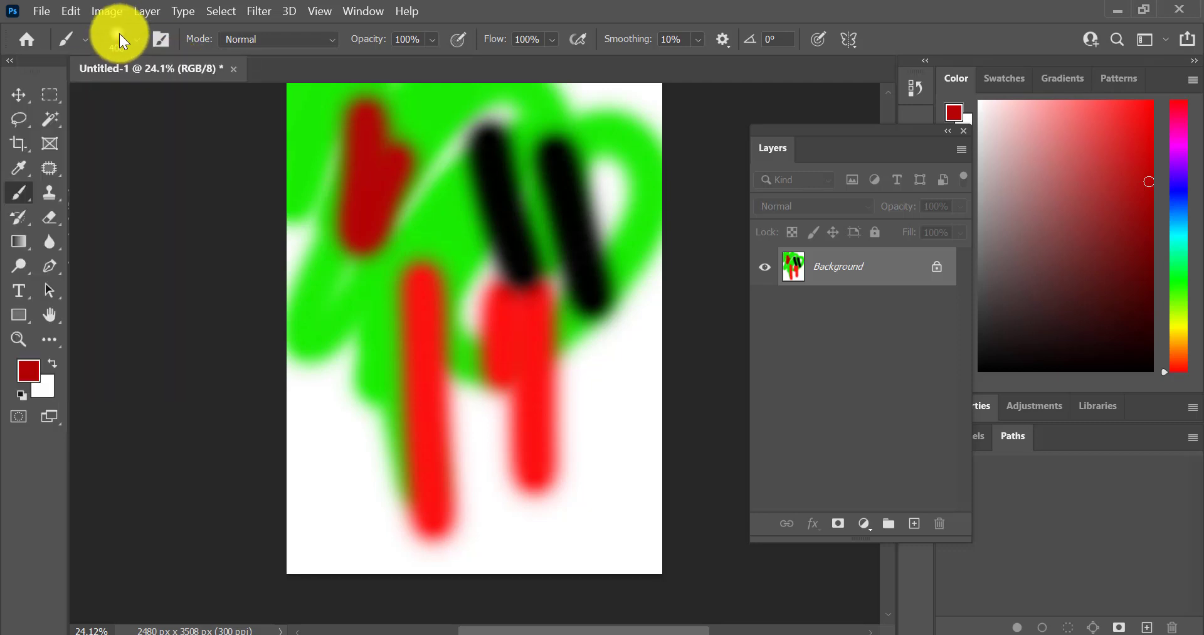
pyautogui.click(119, 35)
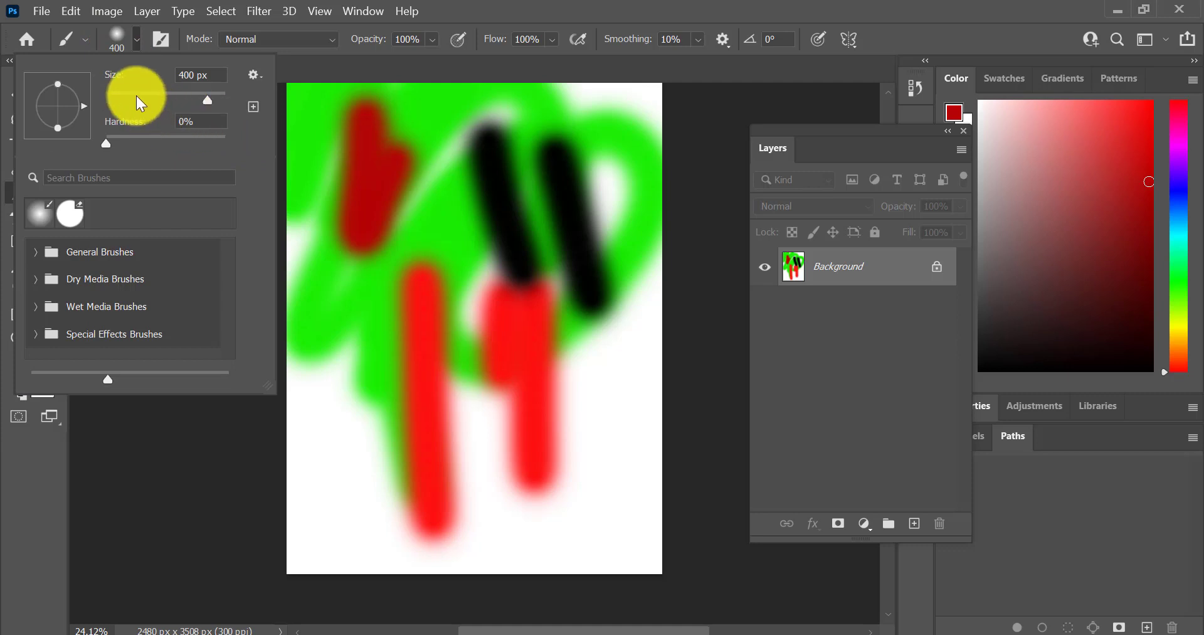
pyautogui.click(126, 43)
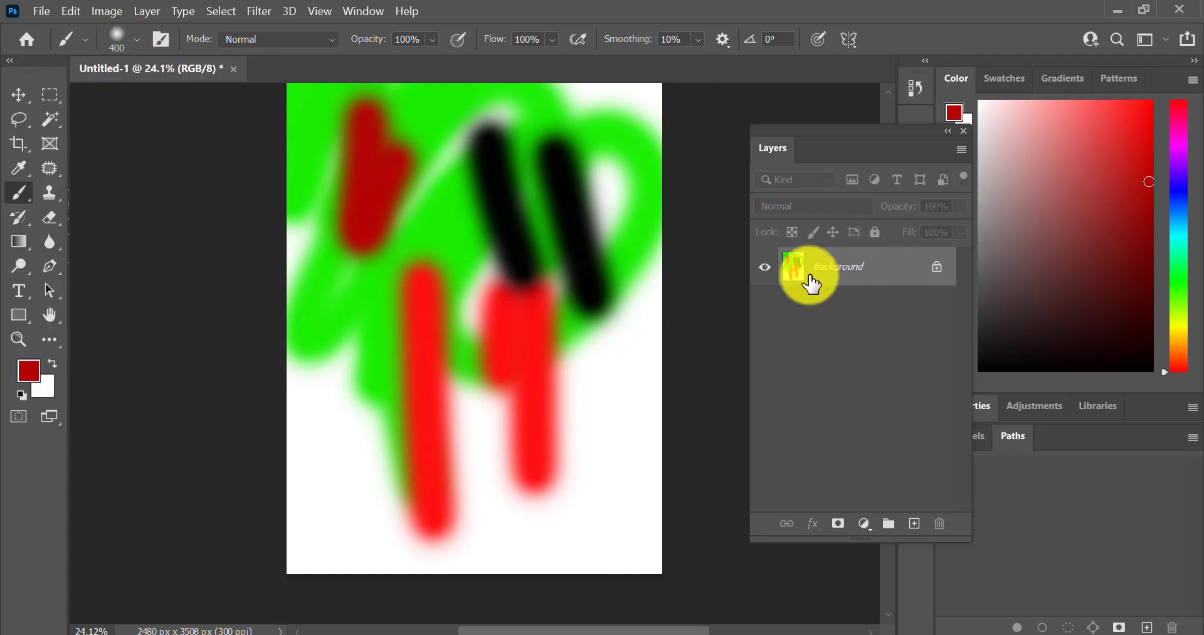
# Step: Undo the dark red and black strokes and the last bright red stroke
pyautogui.hotkey('ctrl', 'z')
pyautogui.hotkey('ctrl', 'z')
pyautogui.hotkey('ctrl', 'z')
pyautogui.hotkey('ctrl', 'z')
pyautogui.hotkey('ctrl', 'z')
pyautogui.hotkey('ctrl', 'z')
pyautogui.hotkey('ctrl', 'z')
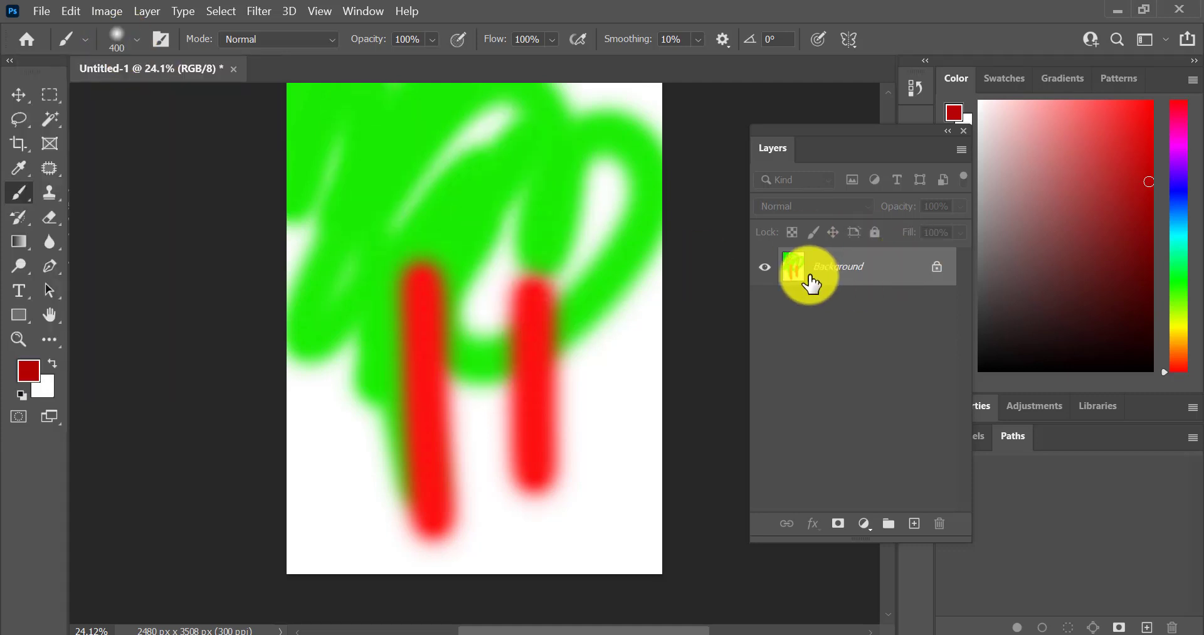
# Step: Clear the earlier strokes from the canvas and paint a near-vertical dark red stroke with the brush at maximum hardness
pyautogui.hotkey('ctrl', 'z')
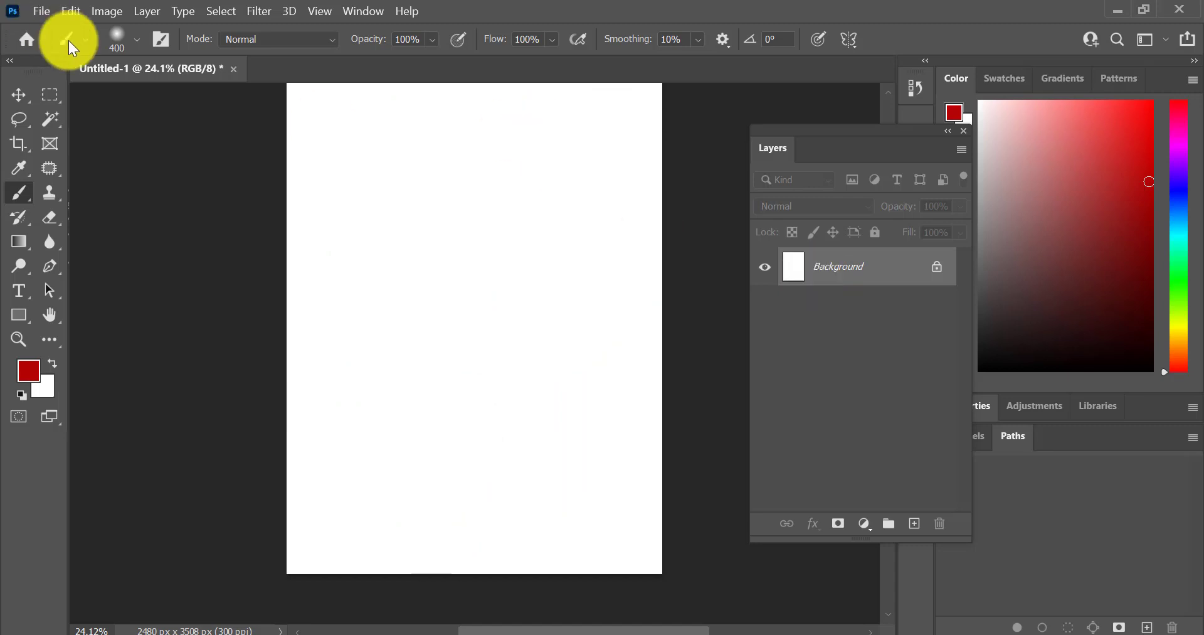
pyautogui.click(122, 43)
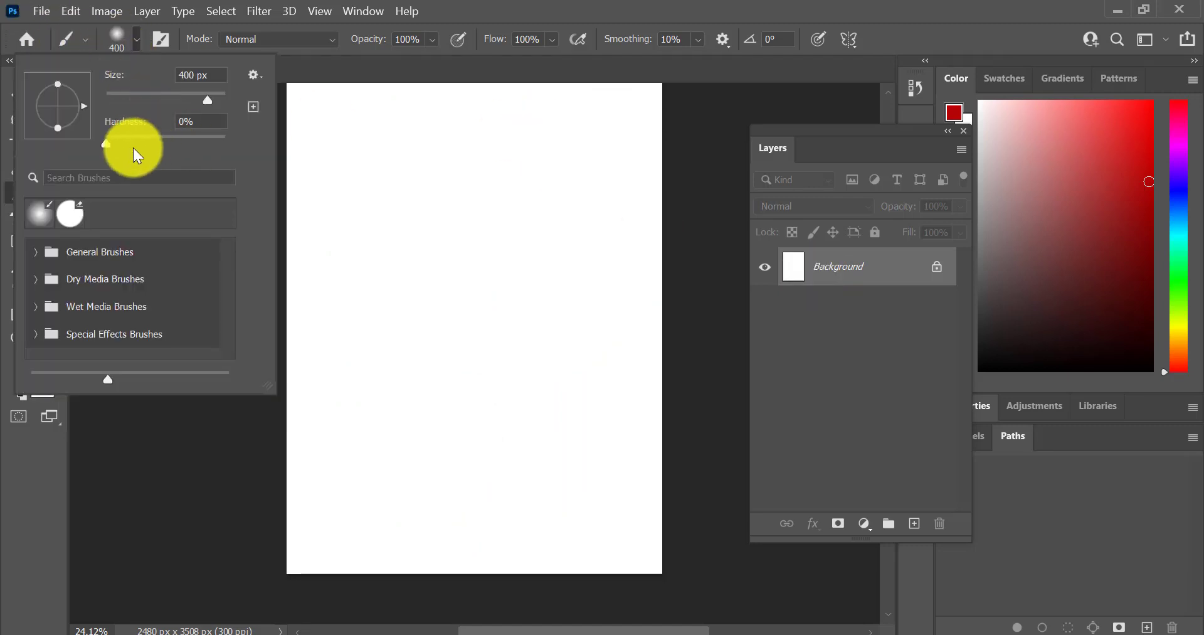
pyautogui.moveTo(104, 145); pyautogui.dragTo(246, 142)
pyautogui.click(117, 39)
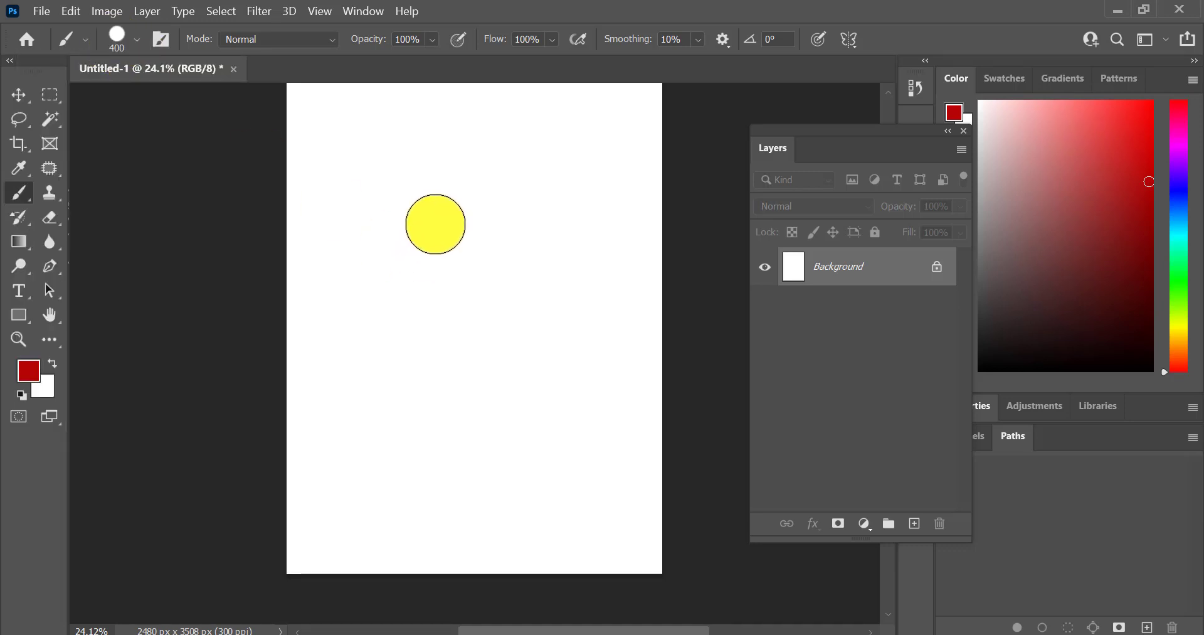
pyautogui.moveTo(397, 141); pyautogui.dragTo(411, 443)
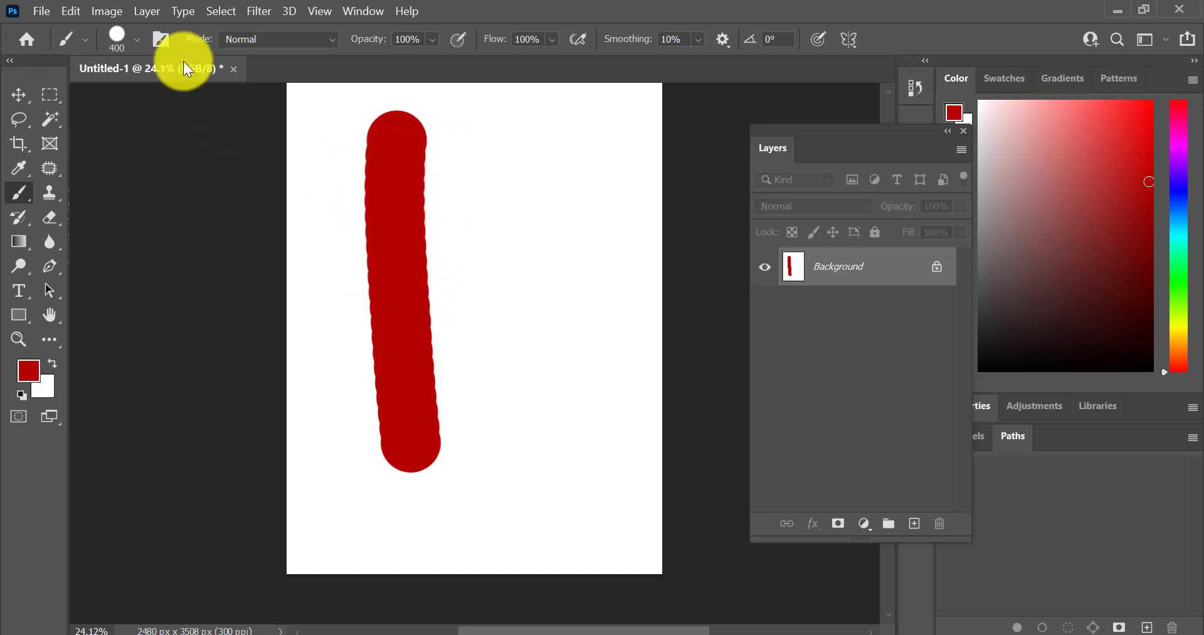
# Step: Lower the brush hardness to 1% and paint a long slanted stroke beside the hard-edged one
pyautogui.click(117, 38)
pyautogui.moveTo(167, 140); pyautogui.dragTo(107, 144)
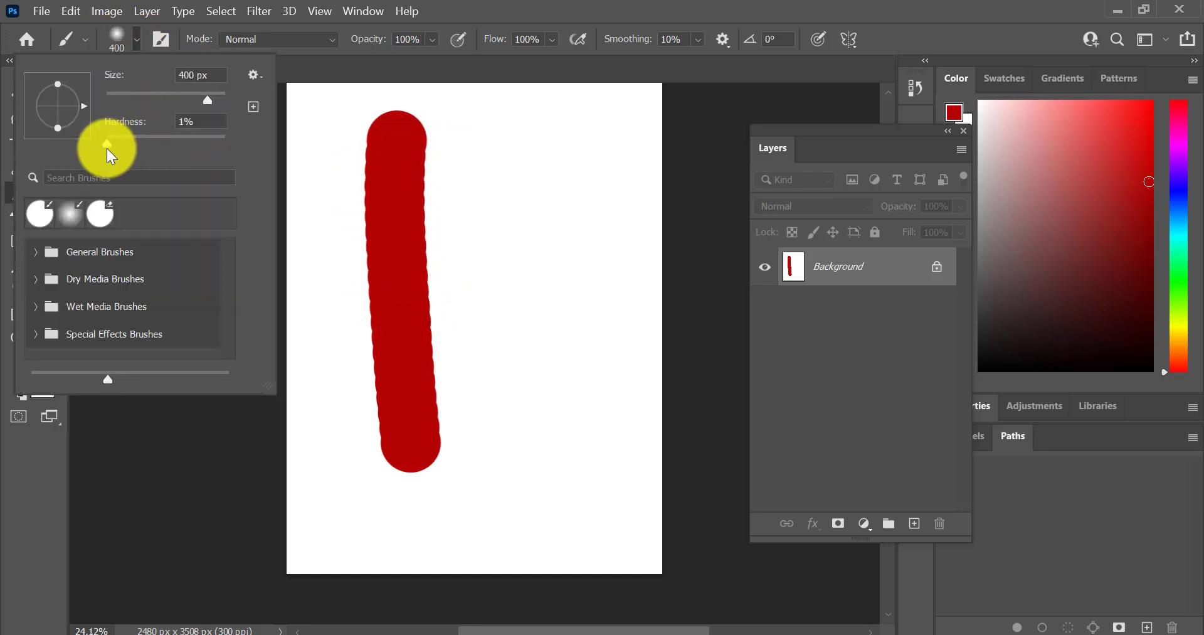
pyautogui.moveTo(497, 131)
pyautogui.mouseDown()
pyautogui.moveTo(575, 404)
pyautogui.moveTo(596, 530)
pyautogui.mouseUp()
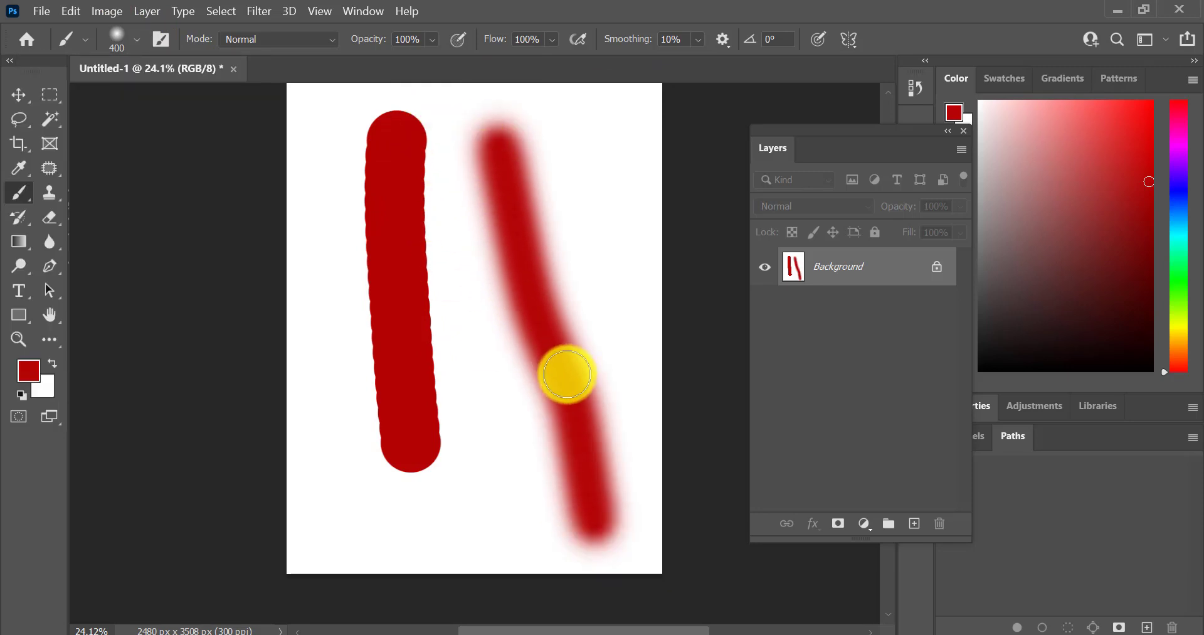
# Step: Set the brush hardness to 0% and paint a soft slanted stroke near the canvas's left edge
pyautogui.click(116, 40)
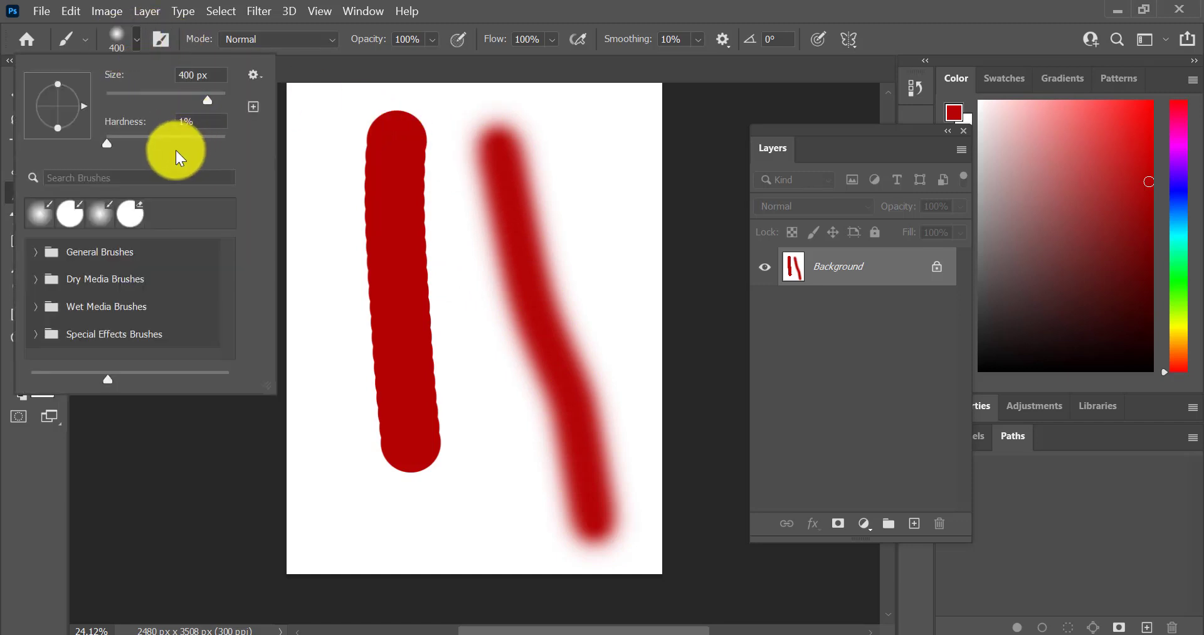
pyautogui.moveTo(115, 142); pyautogui.dragTo(101, 141)
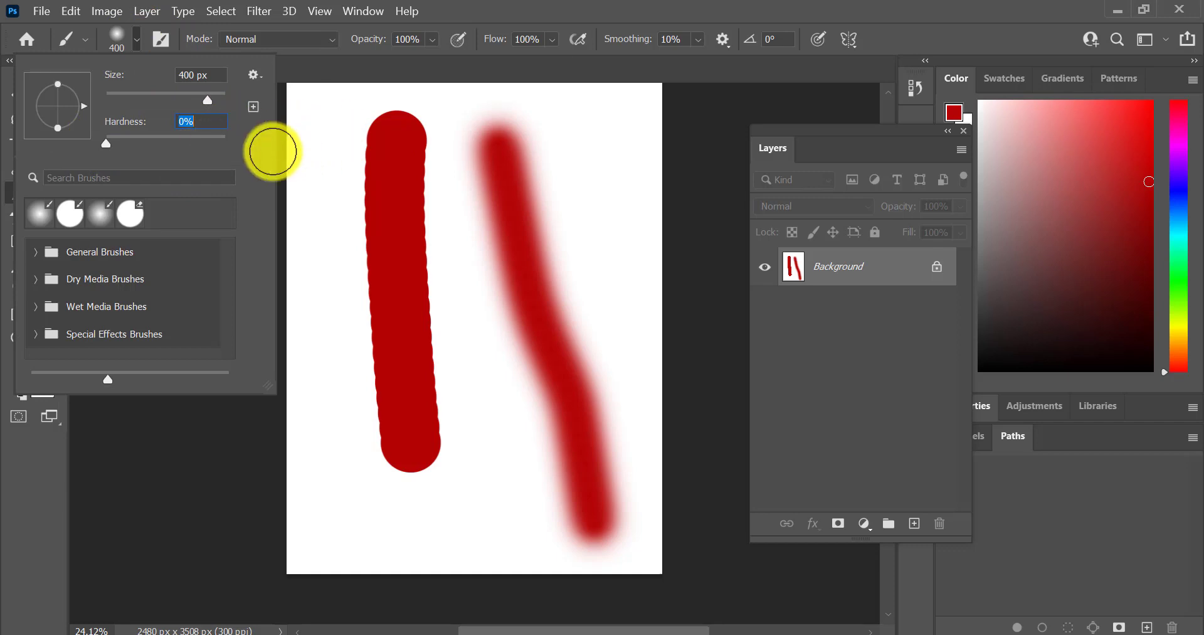
pyautogui.moveTo(308, 168); pyautogui.dragTo(363, 422)
# Step: Raise the brush hardness to its maximum and paint a hard-edged slanted stroke off the canvas's upper right edge
pyautogui.click(107, 12)
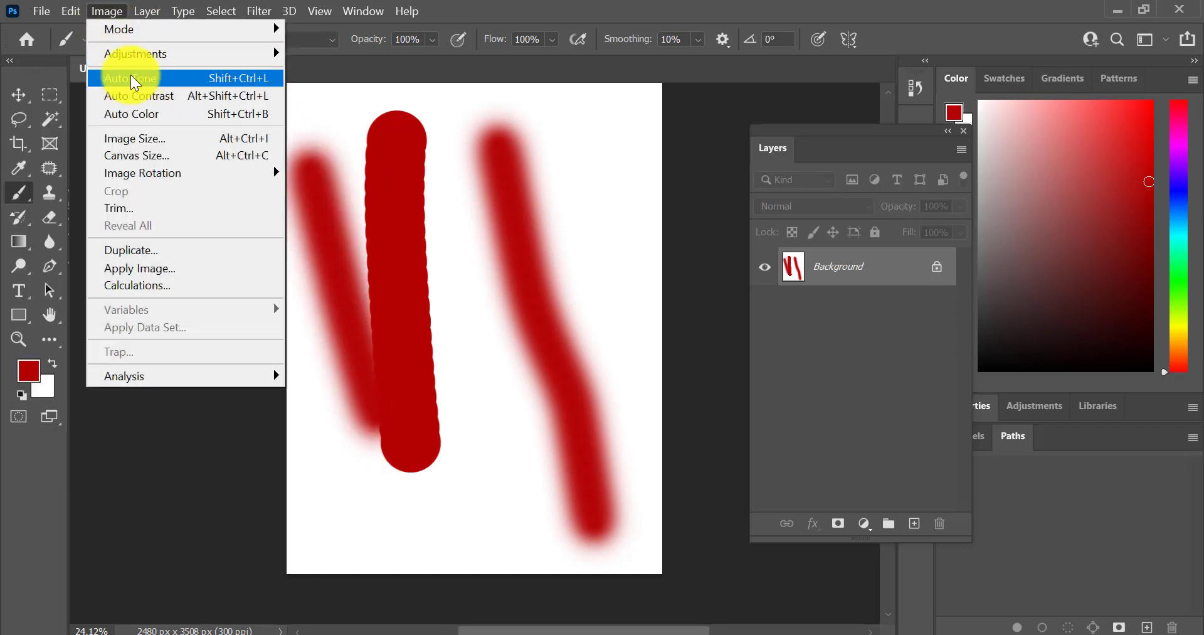
pyautogui.click(72, 11)
pyautogui.click(85, 41)
pyautogui.click(115, 40)
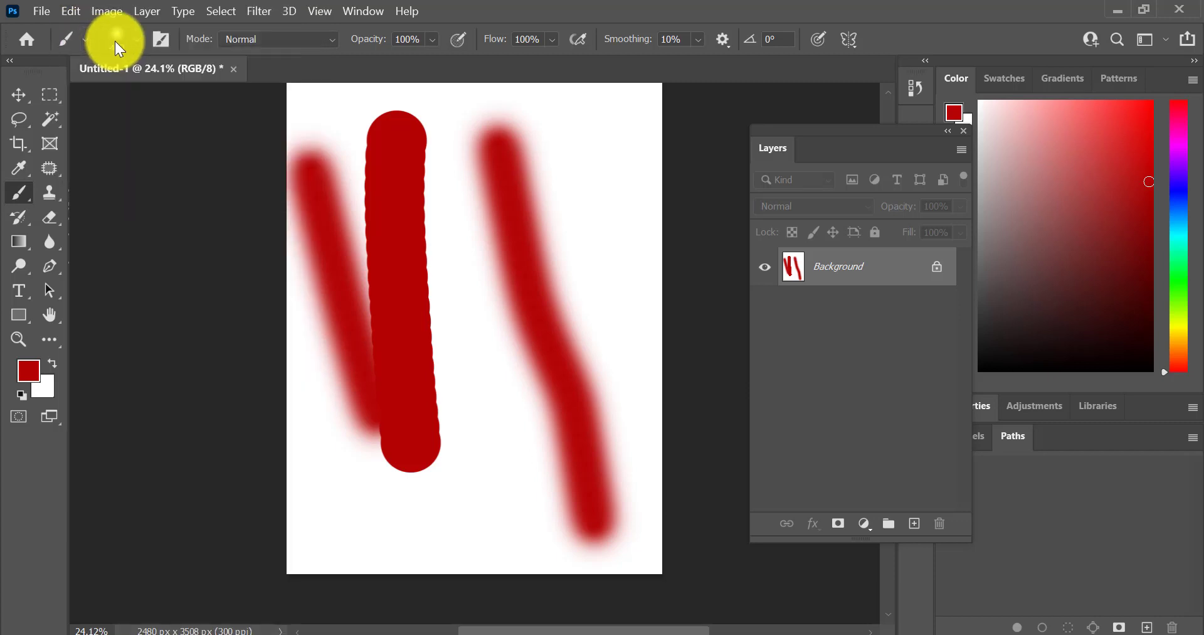
pyautogui.click(117, 39)
pyautogui.moveTo(594, 129); pyautogui.dragTo(670, 352)
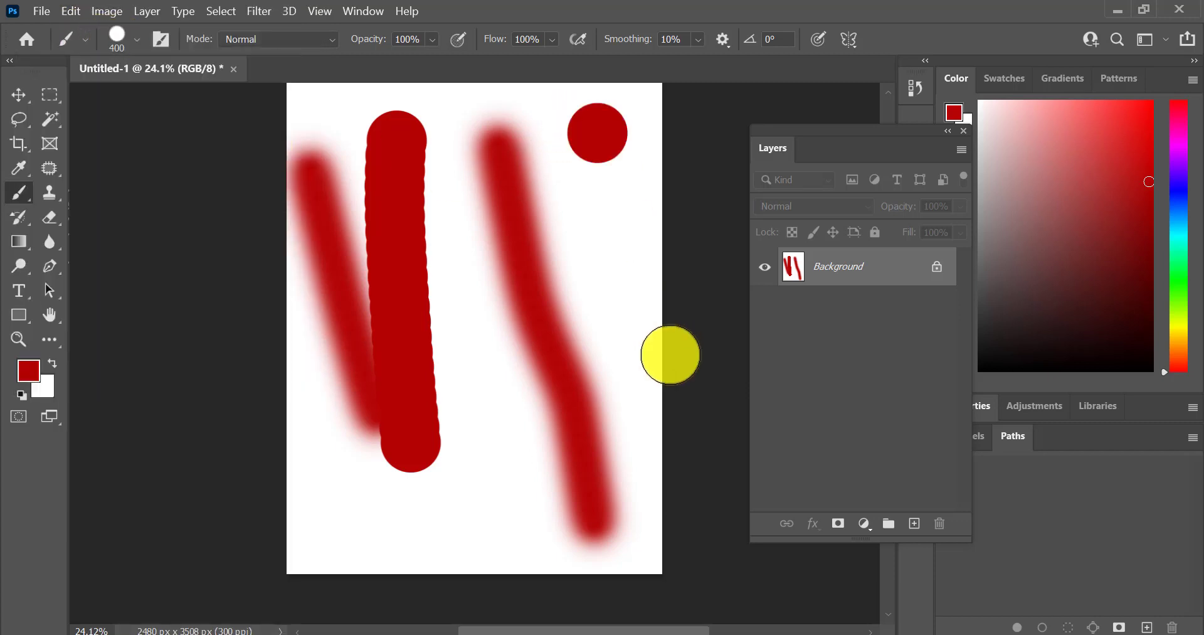
# Step: Return the brush hardness to 0% and undo all the hardness test strokes
pyautogui.click(121, 45)
pyautogui.moveTo(175, 134); pyautogui.dragTo(95, 149)
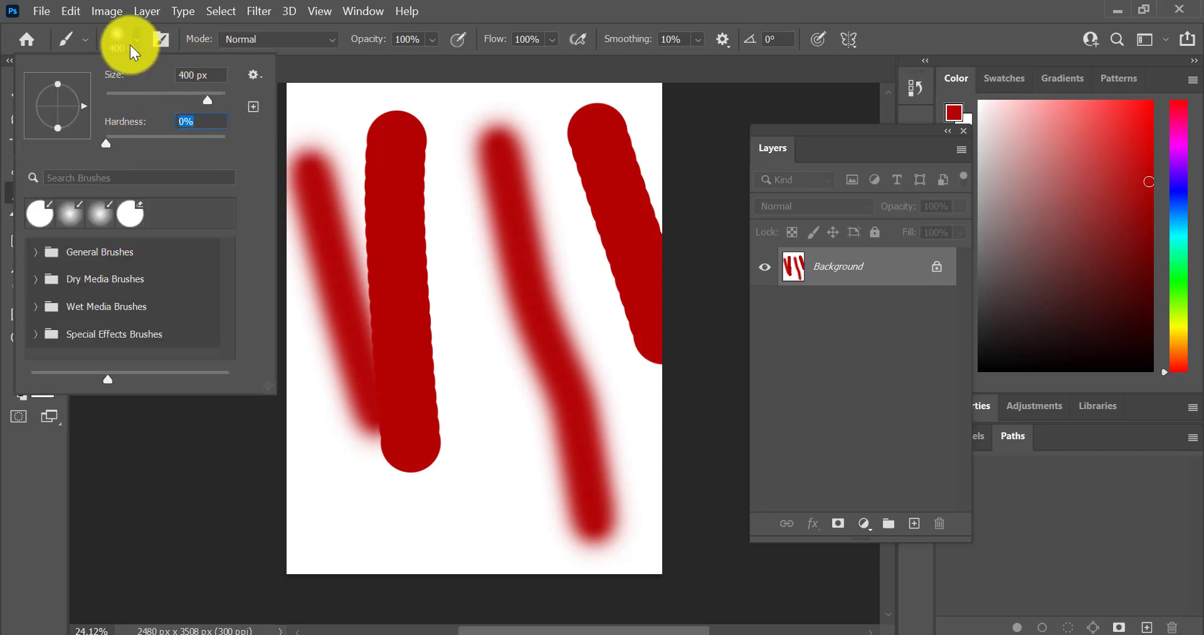
pyautogui.click(312, 129)
pyautogui.hotkey('ctrl', 'z')
pyautogui.hotkey('ctrl', 'z')
pyautogui.hotkey('ctrl', 'z')
pyautogui.hotkey('ctrl', 'z')
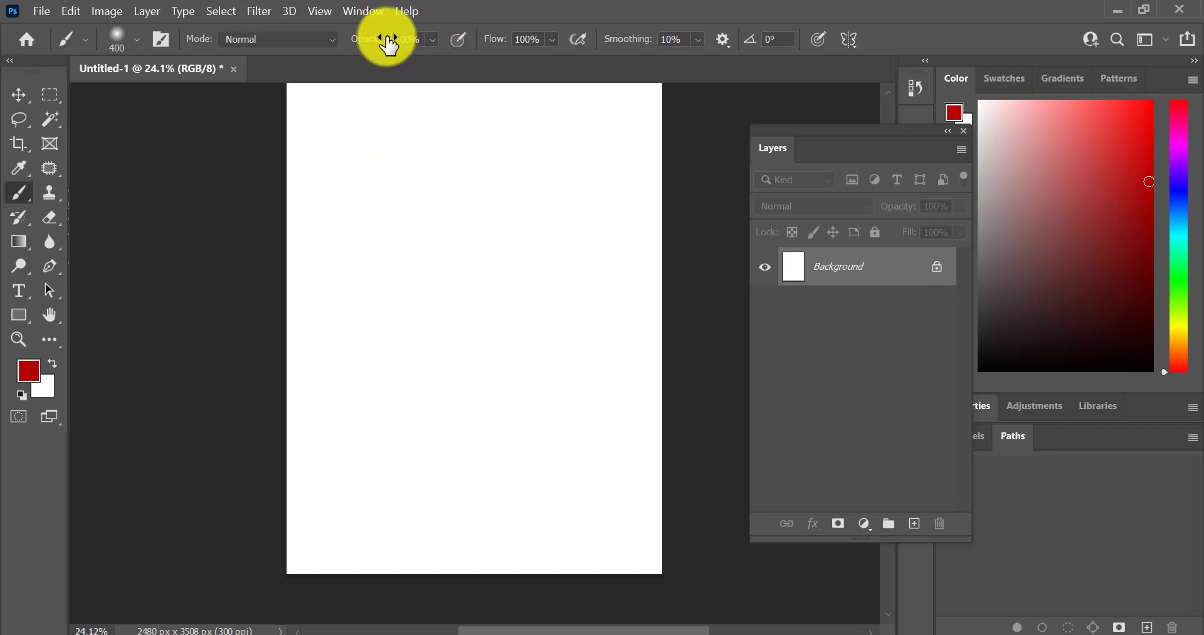
# Step: Paint a vertical stroke at 100% brush opacity and a slanted stroke beside it at 50% opacity
pyautogui.click(419, 39)
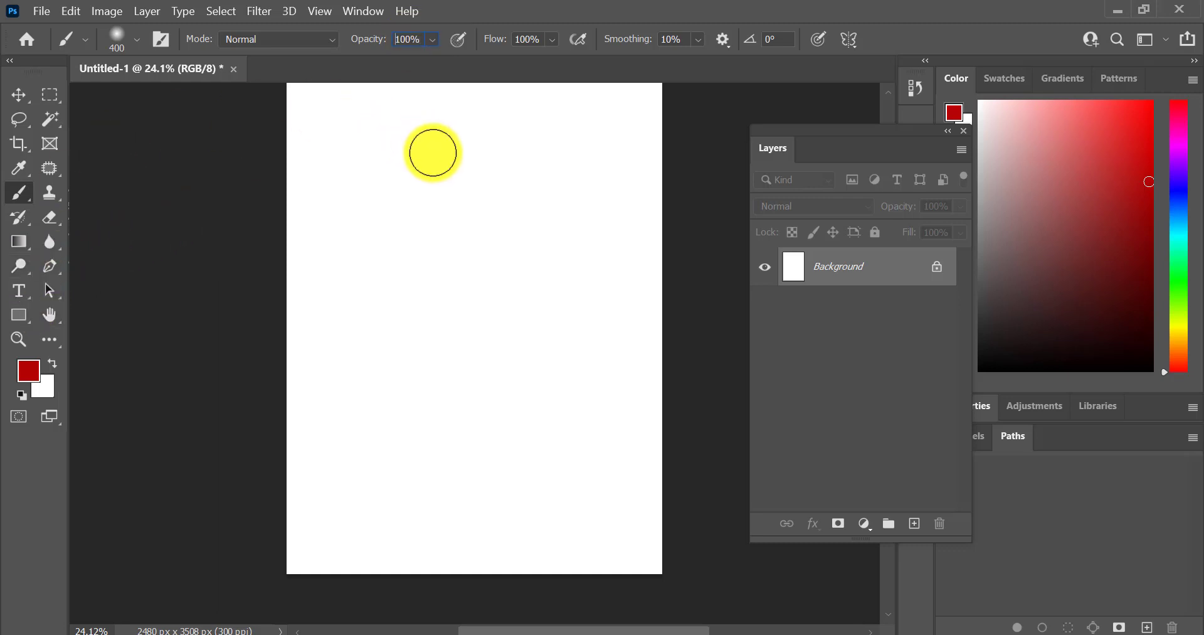
pyautogui.moveTo(431, 148); pyautogui.dragTo(440, 560)
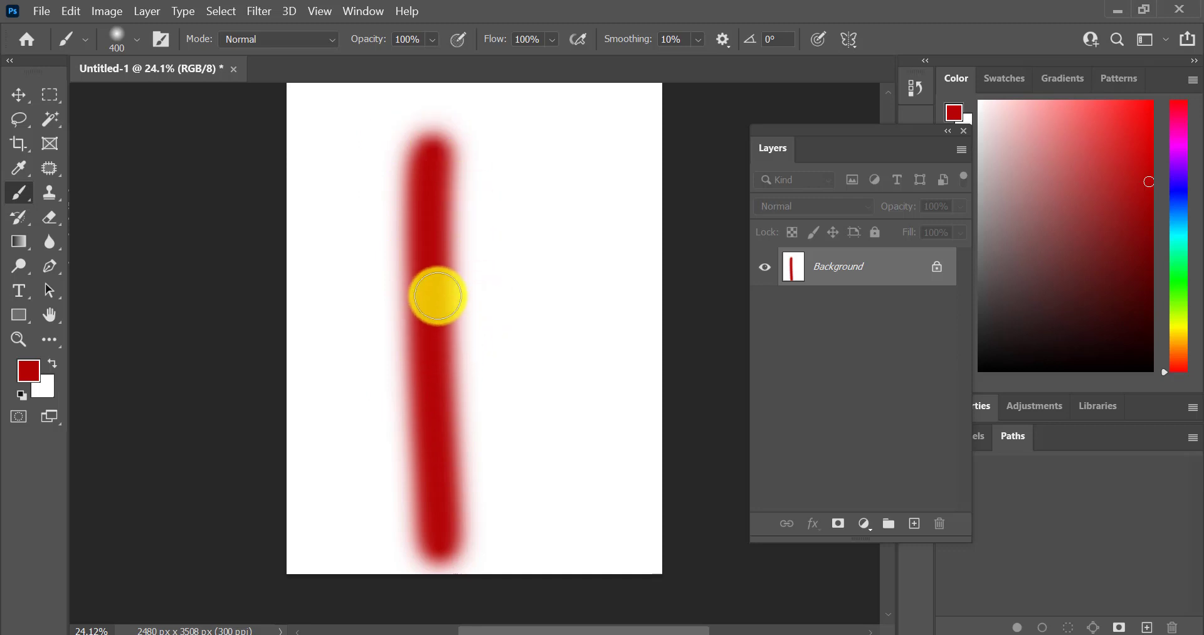
pyautogui.click(434, 40)
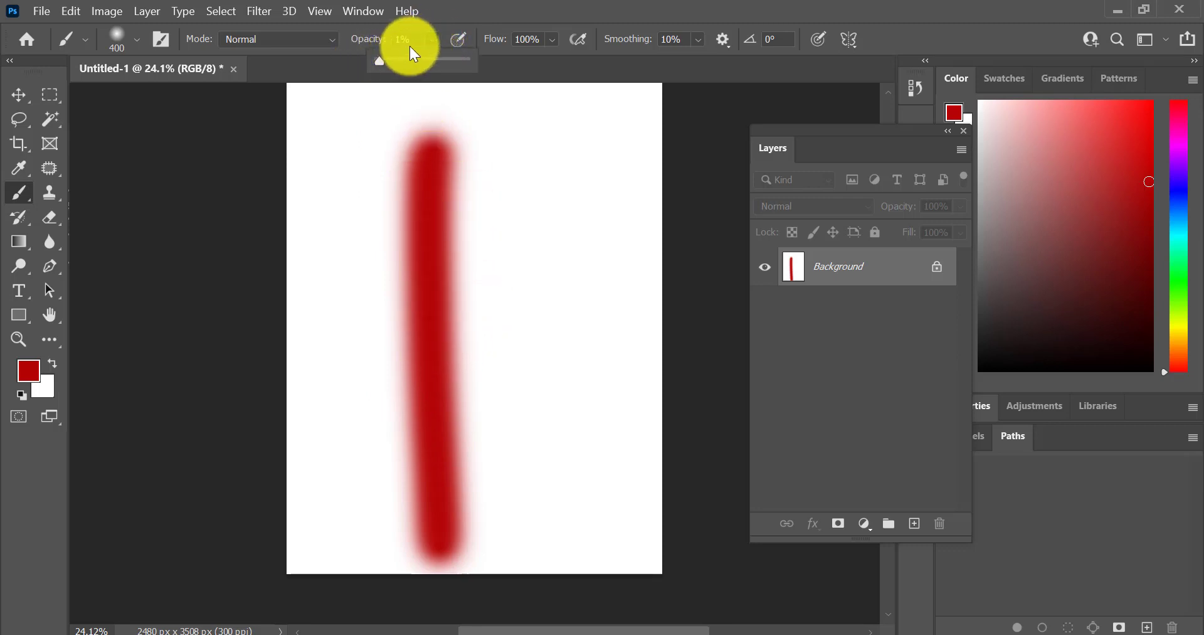
pyautogui.click(425, 60)
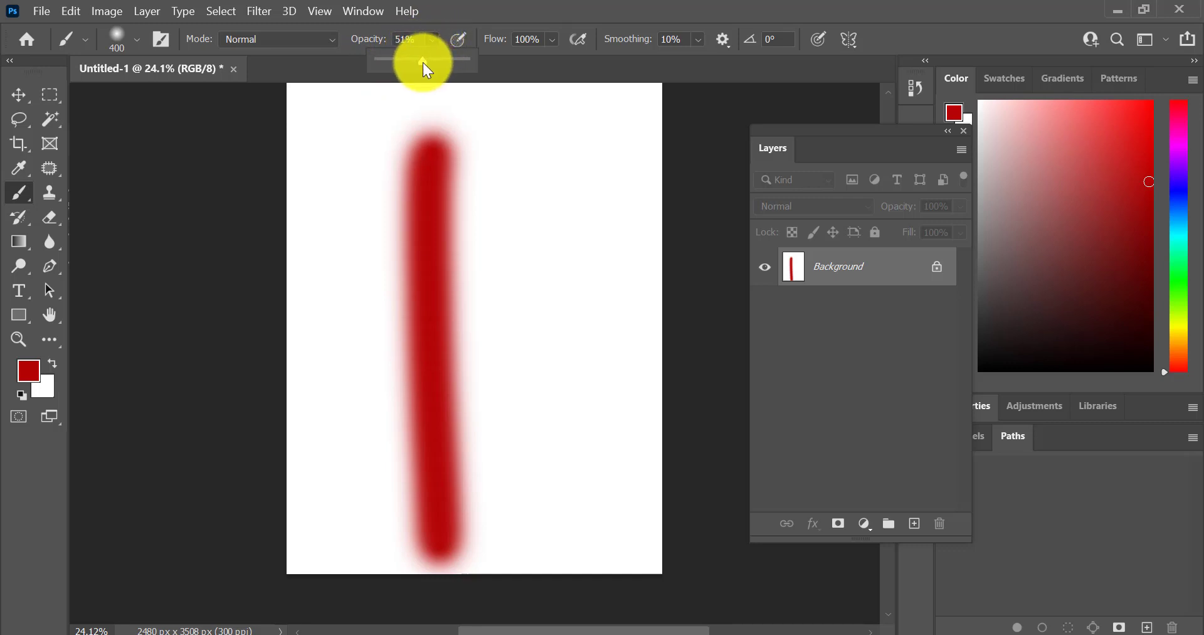
pyautogui.click(409, 39)
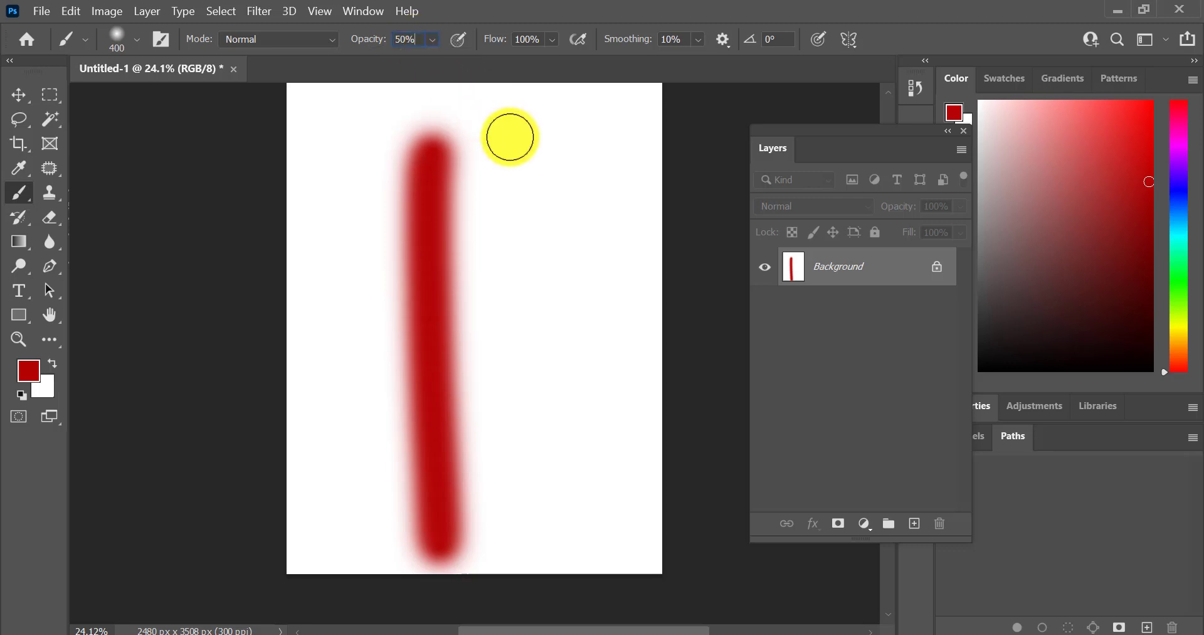
pyautogui.moveTo(515, 139); pyautogui.dragTo(586, 389)
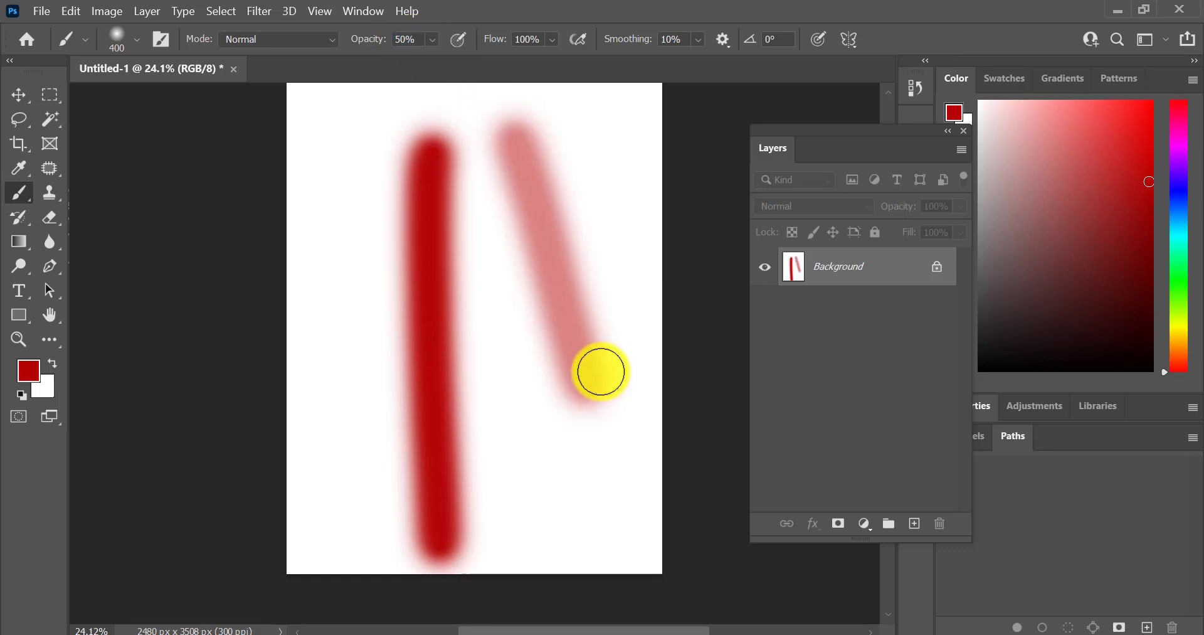
# Step: Reduce the brush opacity to 17% and paint a faint vertical stroke near the canvas's left edge
pyautogui.click(427, 41)
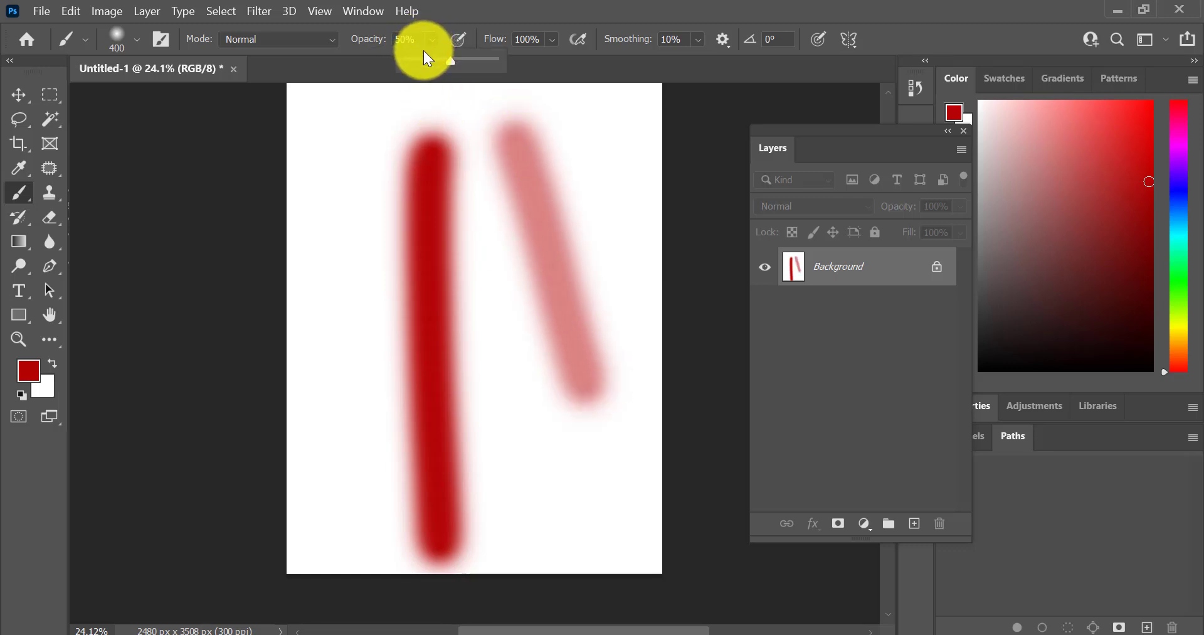
pyautogui.click(423, 61)
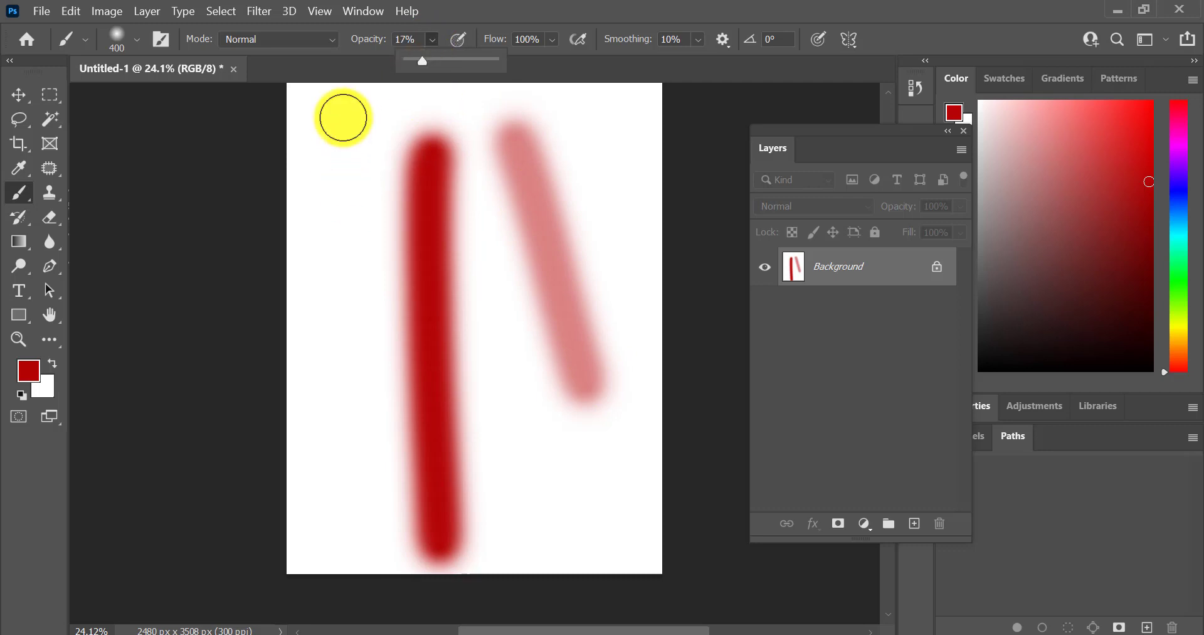
pyautogui.moveTo(342, 115); pyautogui.dragTo(363, 513)
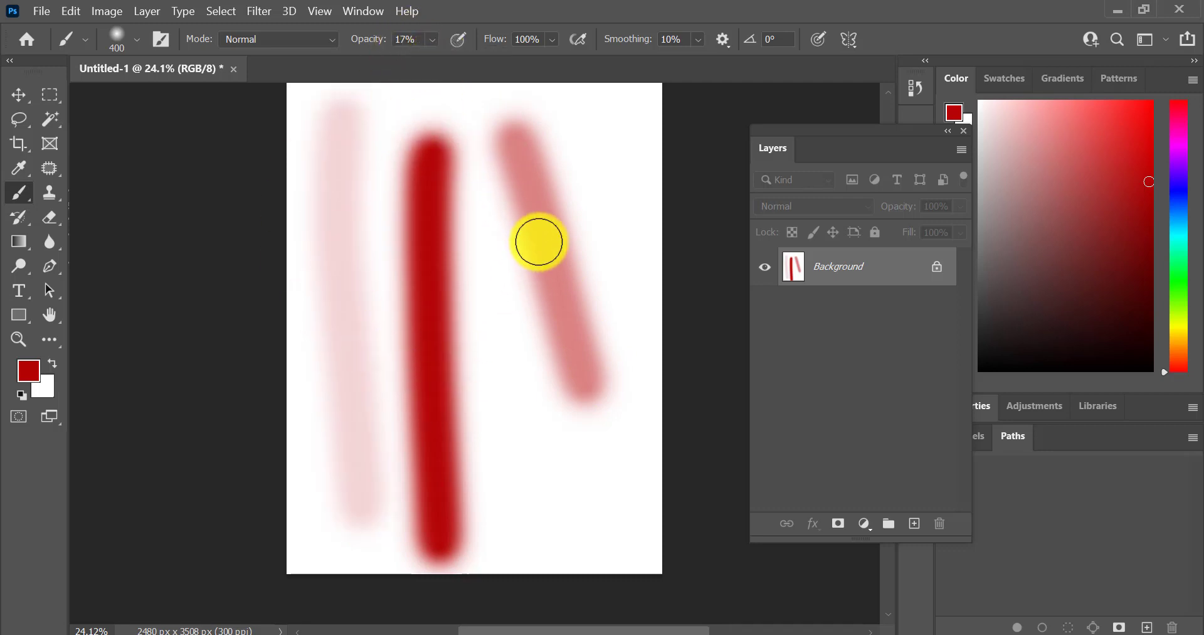
# Step: Restore the brush opacity to 100% and undo the opacity test strokes
pyautogui.click(435, 40)
pyautogui.moveTo(443, 58); pyautogui.dragTo(523, 61)
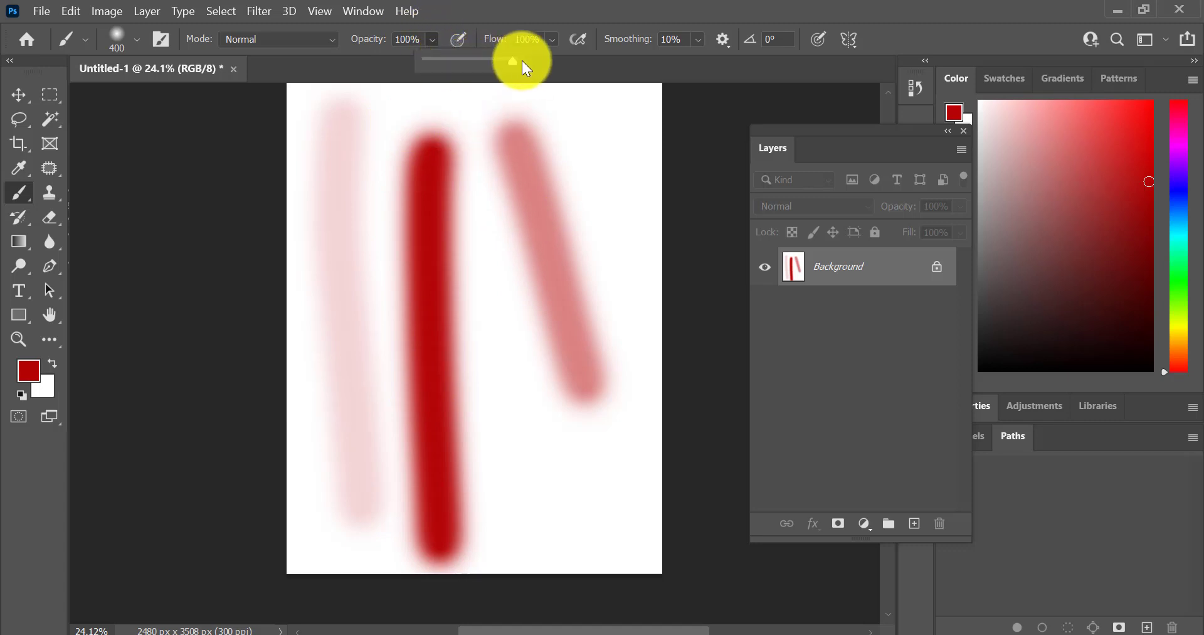
pyautogui.click(442, 21)
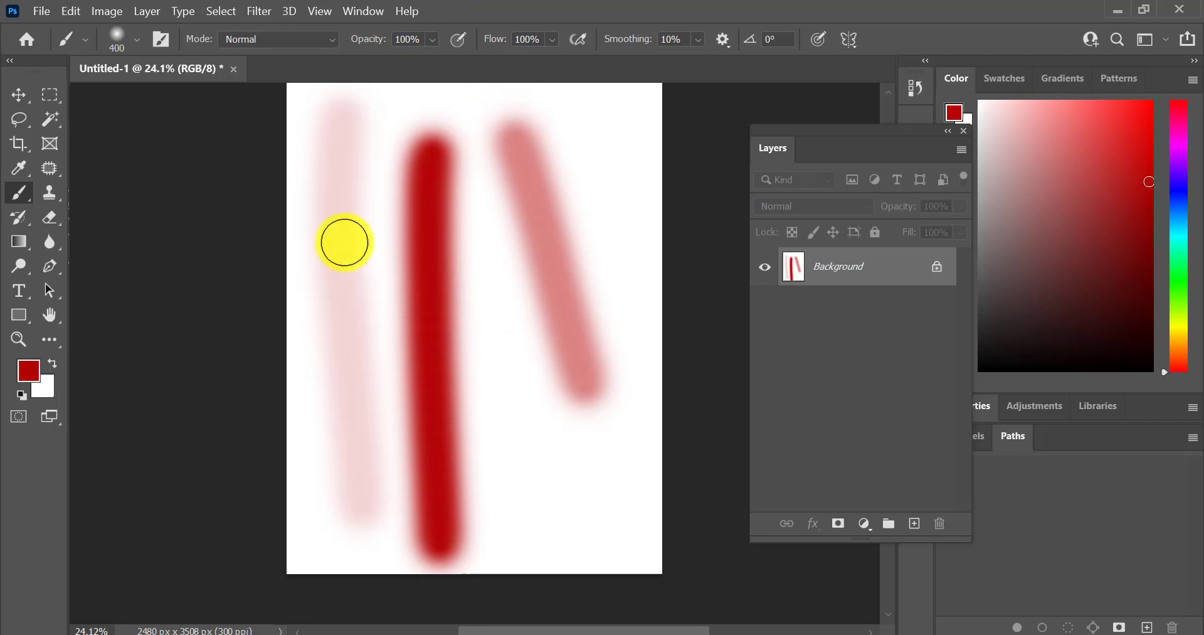
pyautogui.hotkey('ctrl', 'z')
pyautogui.hotkey('ctrl', 'z')
pyautogui.hotkey('ctrl', 'z')
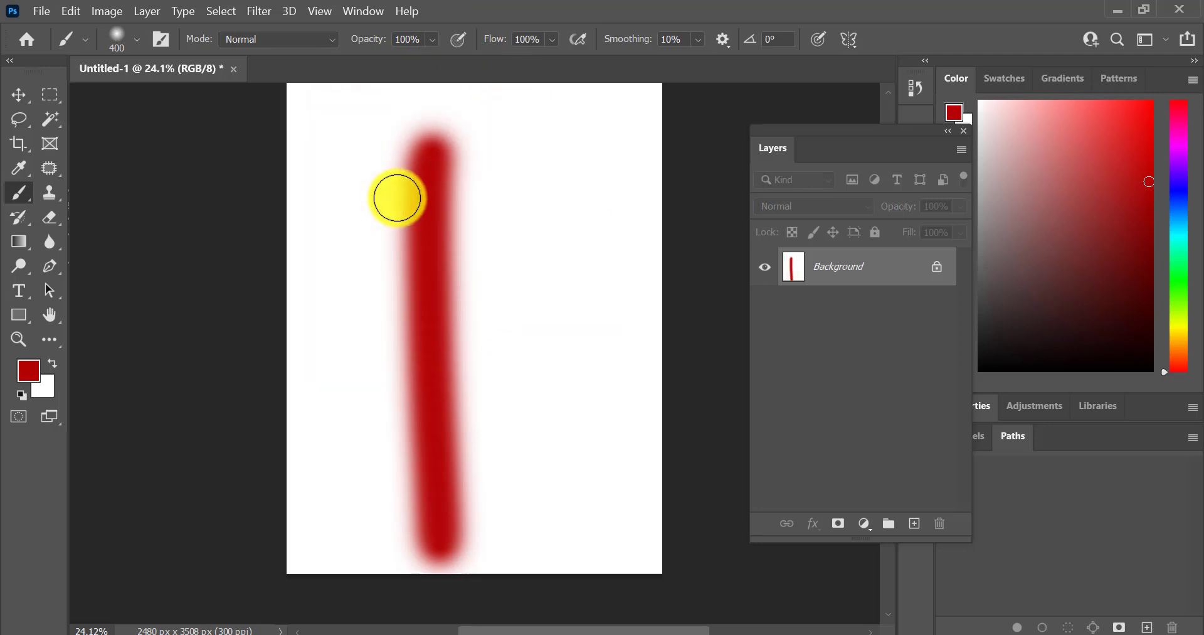
# Step: Set the brush hardness to 42% and paint a long stroke down the canvas's left side at 100% flow
pyautogui.click(552, 42)
pyautogui.click(550, 43)
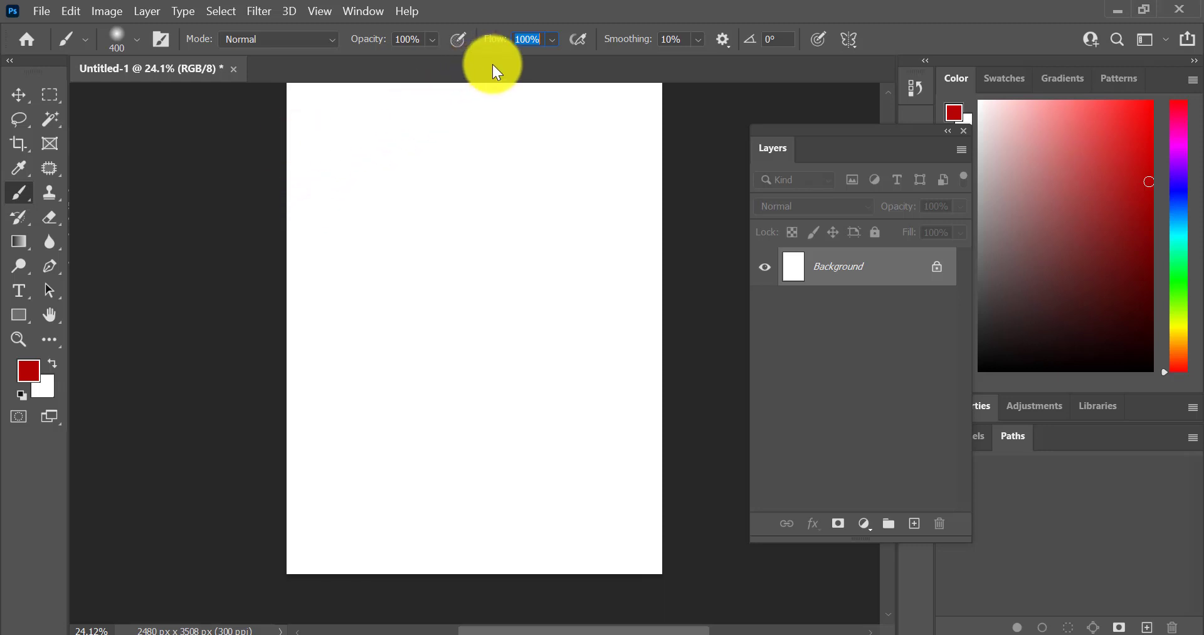
pyautogui.click(122, 39)
pyautogui.click(155, 136)
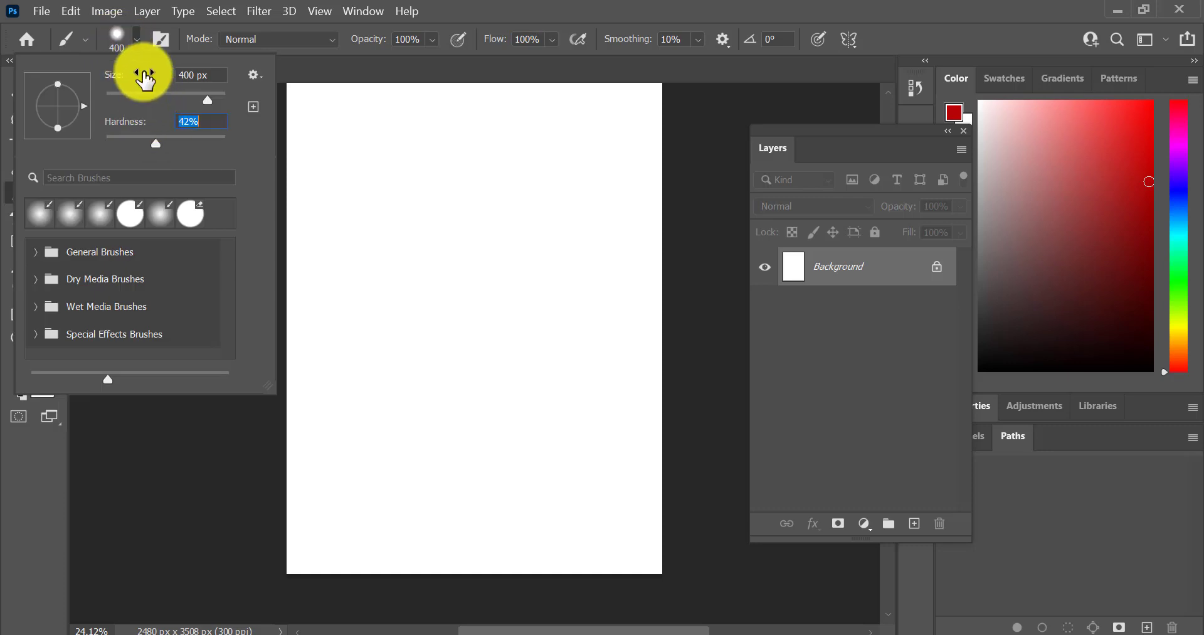
pyautogui.press('Return')
pyautogui.moveTo(351, 118); pyautogui.dragTo(370, 570)
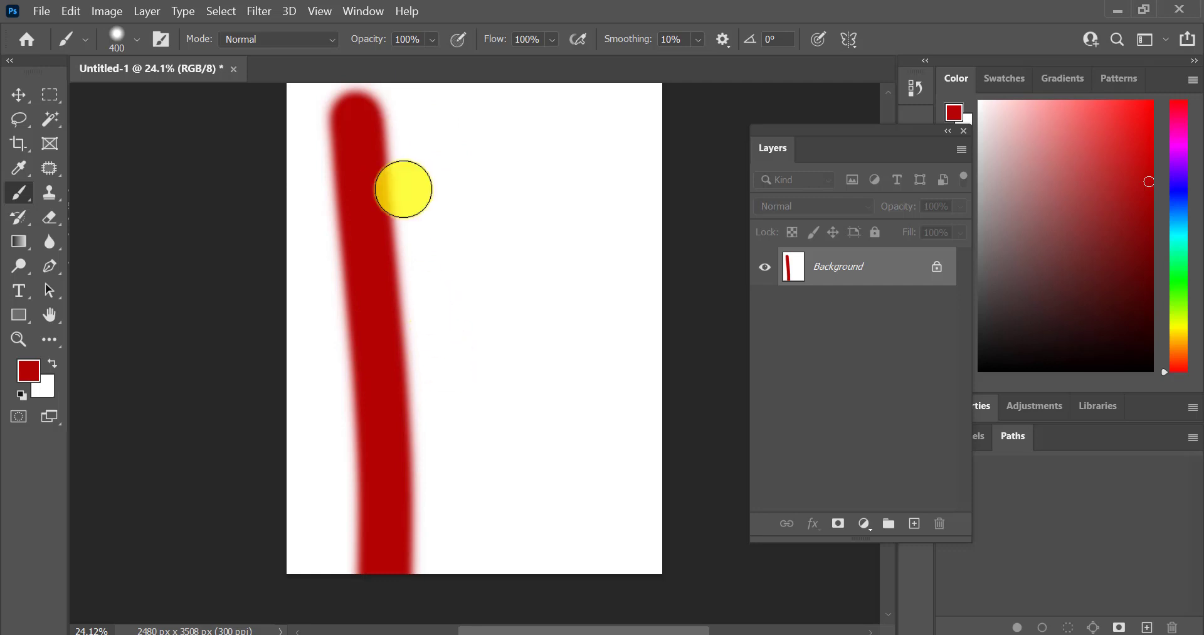
# Step: Reduce the brush flow to 52% and paint a slanted stroke down the middle of the canvas
pyautogui.click(552, 38)
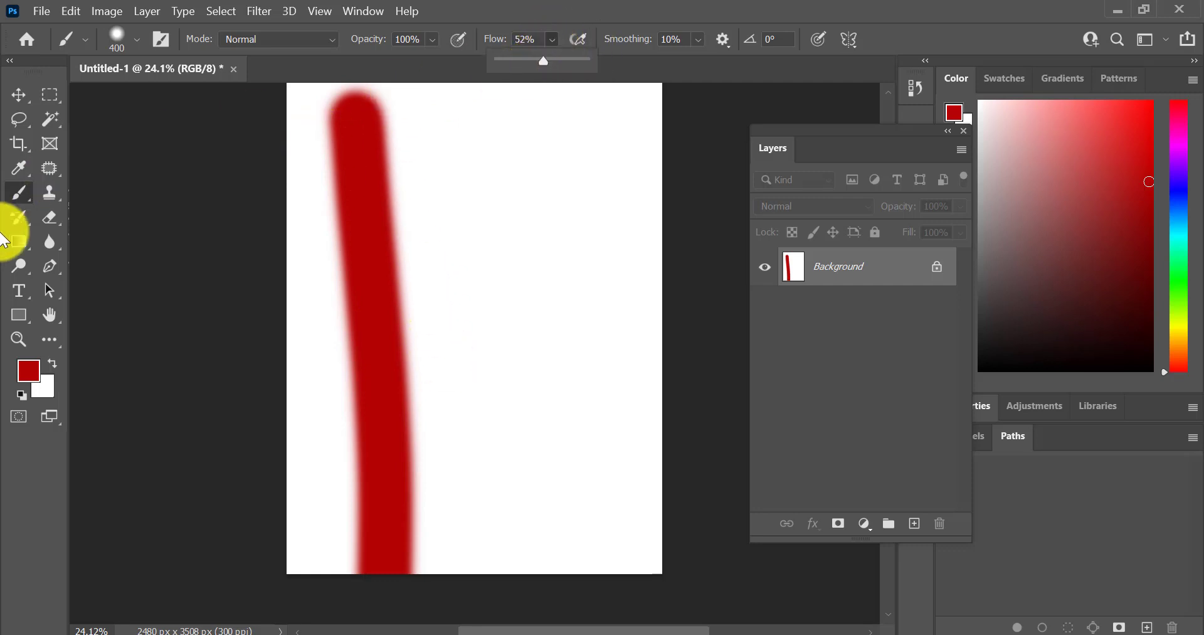
pyautogui.click(21, 194)
pyautogui.moveTo(456, 142)
pyautogui.mouseDown()
pyautogui.moveTo(501, 379)
pyautogui.moveTo(549, 520)
pyautogui.mouseUp()
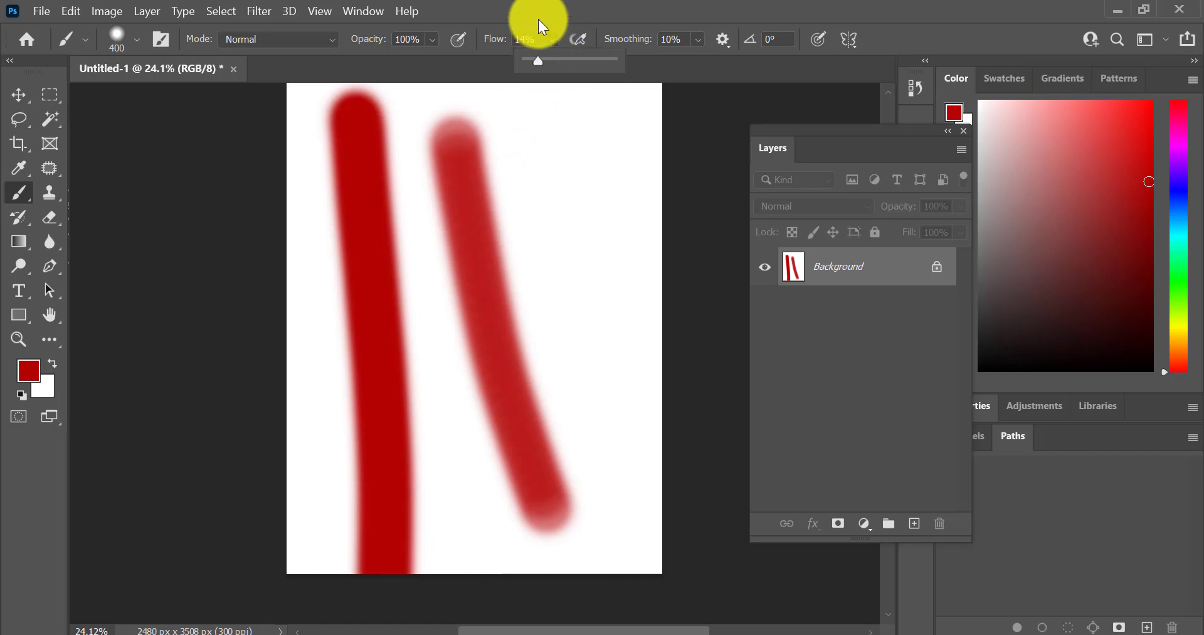
# Step: Set the brush flow to 23% and paint a paler slanted stroke toward the canvas's right edge
pyautogui.write('100')
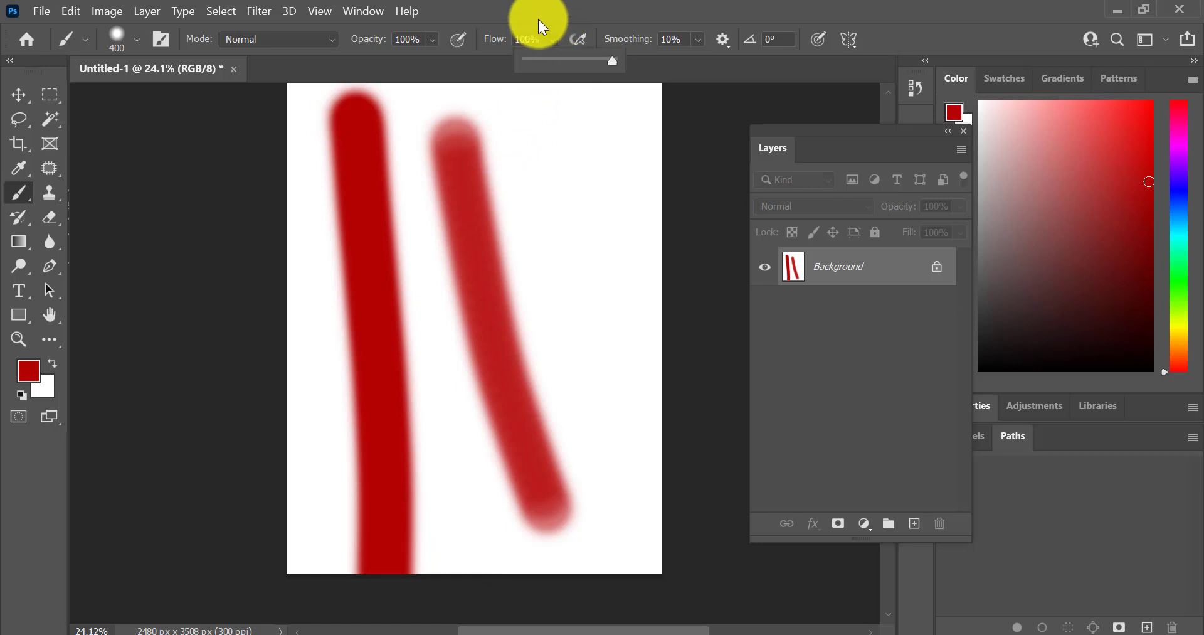
pyautogui.click(547, 60)
pyautogui.moveTo(518, 107); pyautogui.dragTo(629, 397)
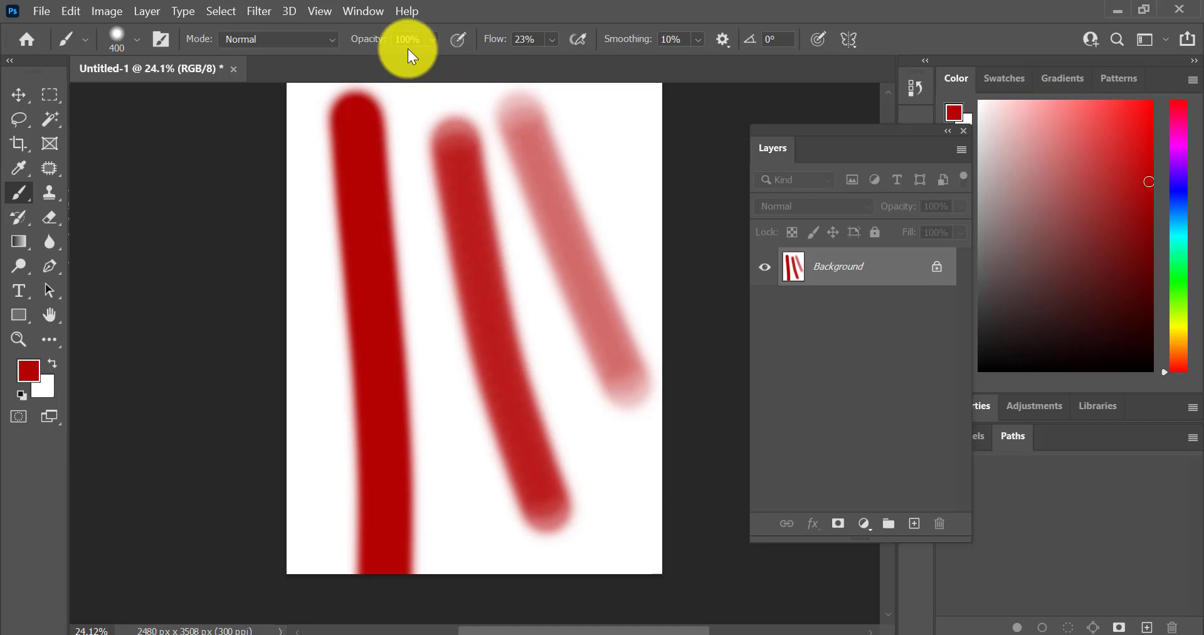
# Step: Undo the three flow test strokes to blank the canvas and reselect the Brush Tool
pyautogui.click(129, 37)
pyautogui.click(129, 36)
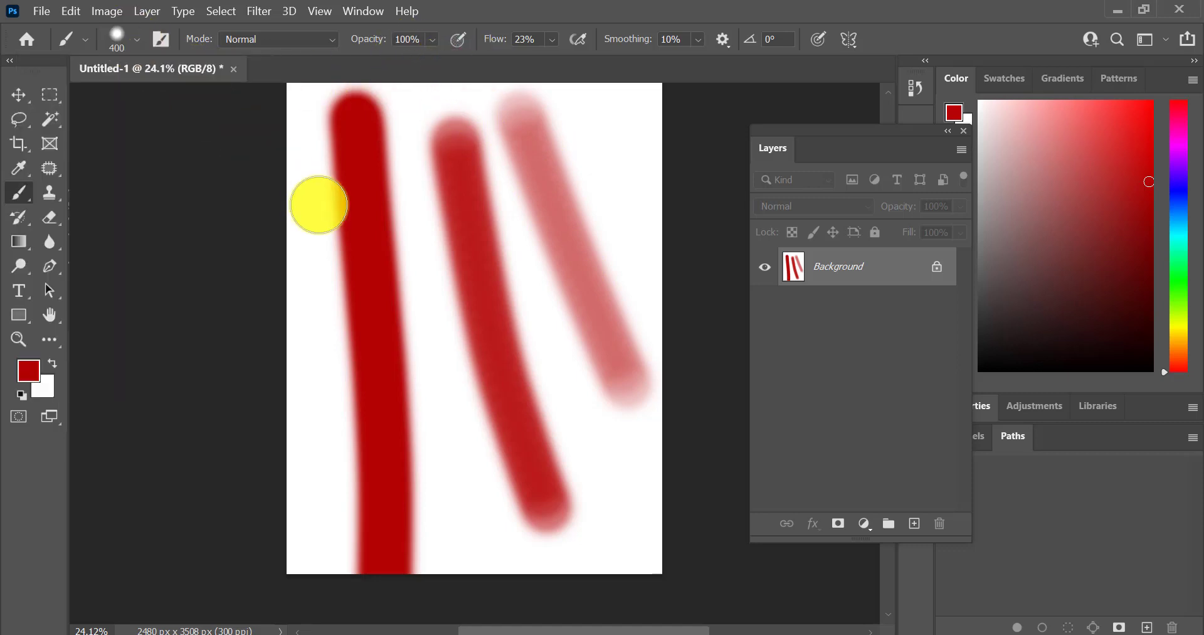
pyautogui.press('v')
pyautogui.hotkey('ctrl', 'z')
pyautogui.hotkey('ctrl', 'z')
pyautogui.hotkey('ctrl', 'z')
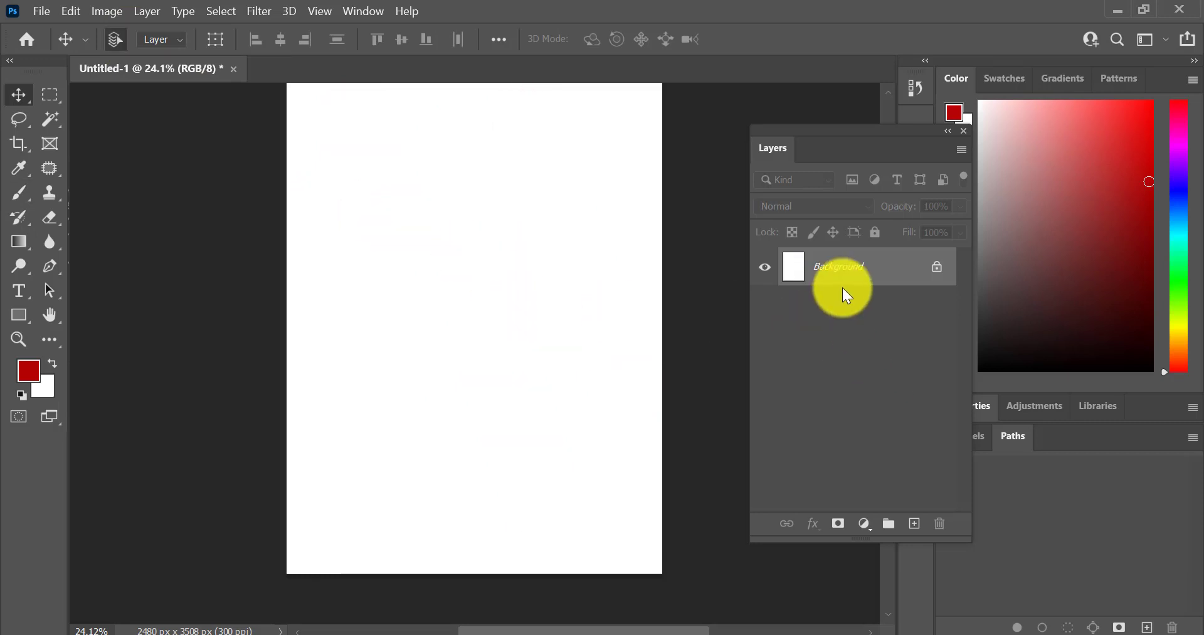
pyautogui.click(21, 193)
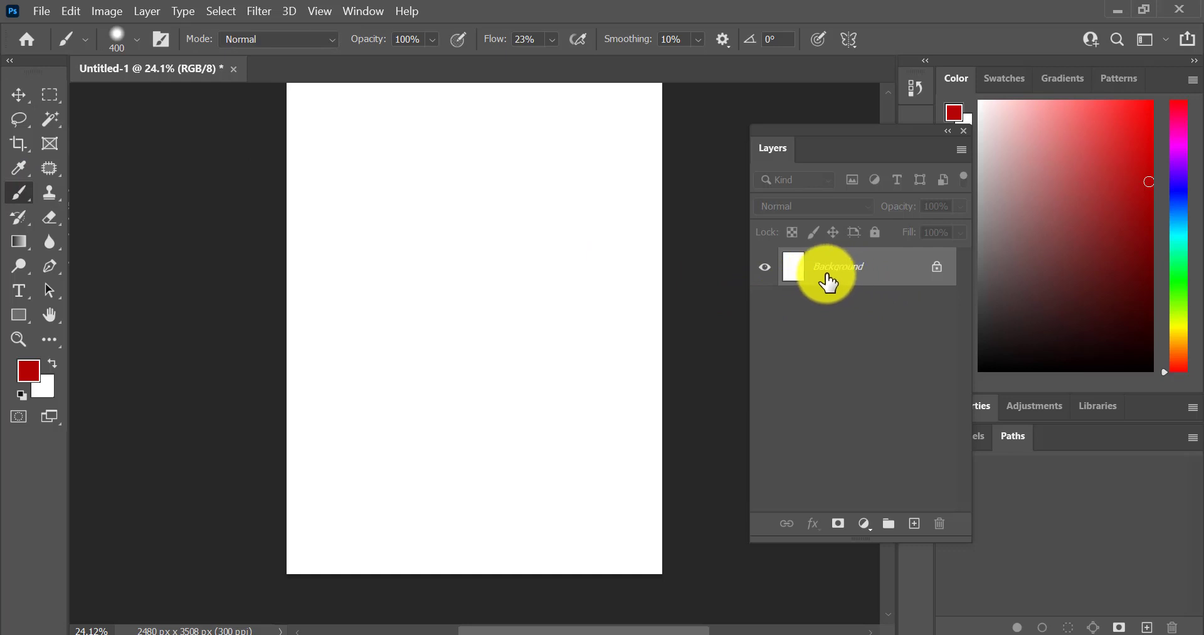
# Step: Add a new layer above the Background, set the foreground colour to bright blue (#0e82fa) and return to the Brush Tool
pyautogui.click(915, 524)
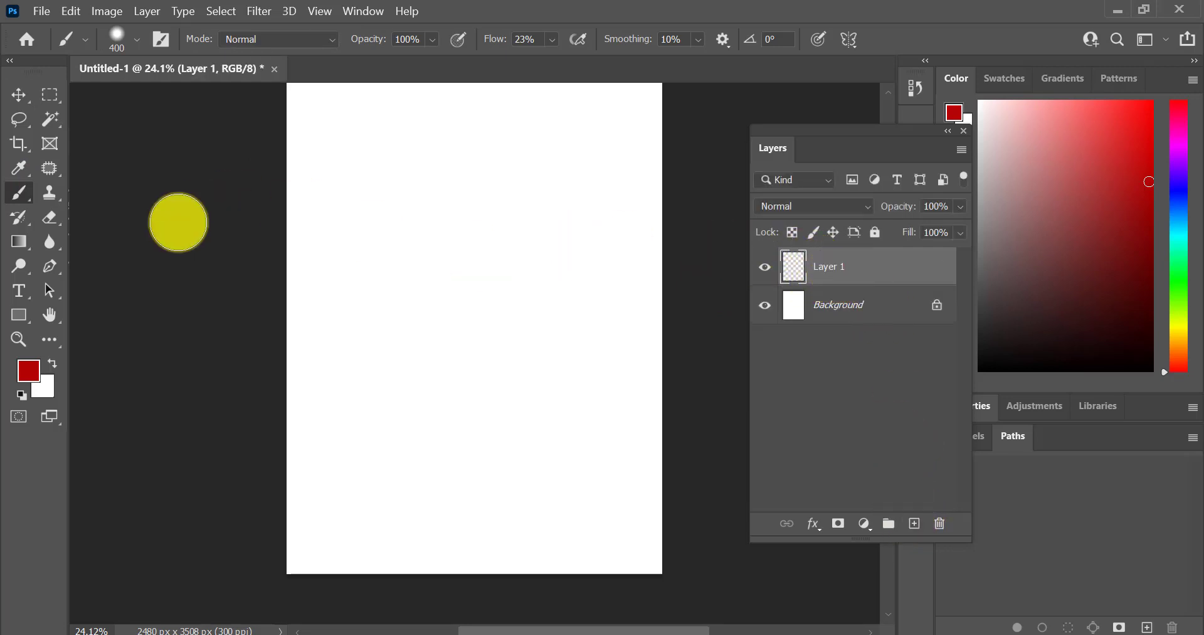
pyautogui.click(27, 372)
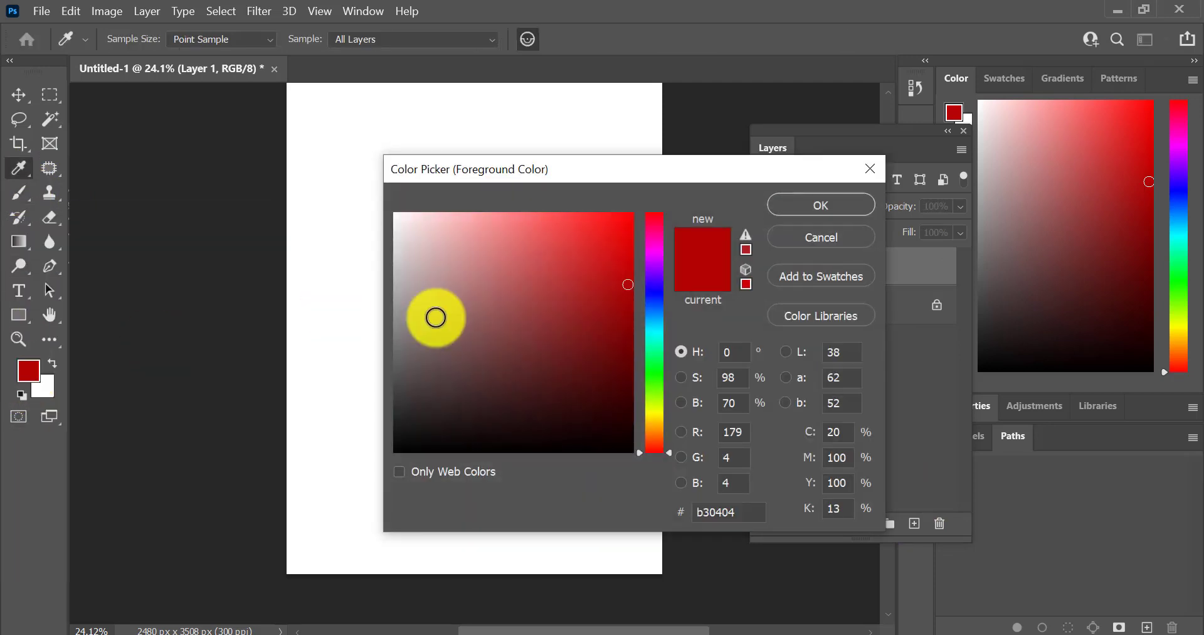
pyautogui.moveTo(664, 333)
pyautogui.mouseDown()
pyautogui.moveTo(662, 385)
pyautogui.moveTo(658, 284)
pyautogui.moveTo(663, 301)
pyautogui.mouseUp()
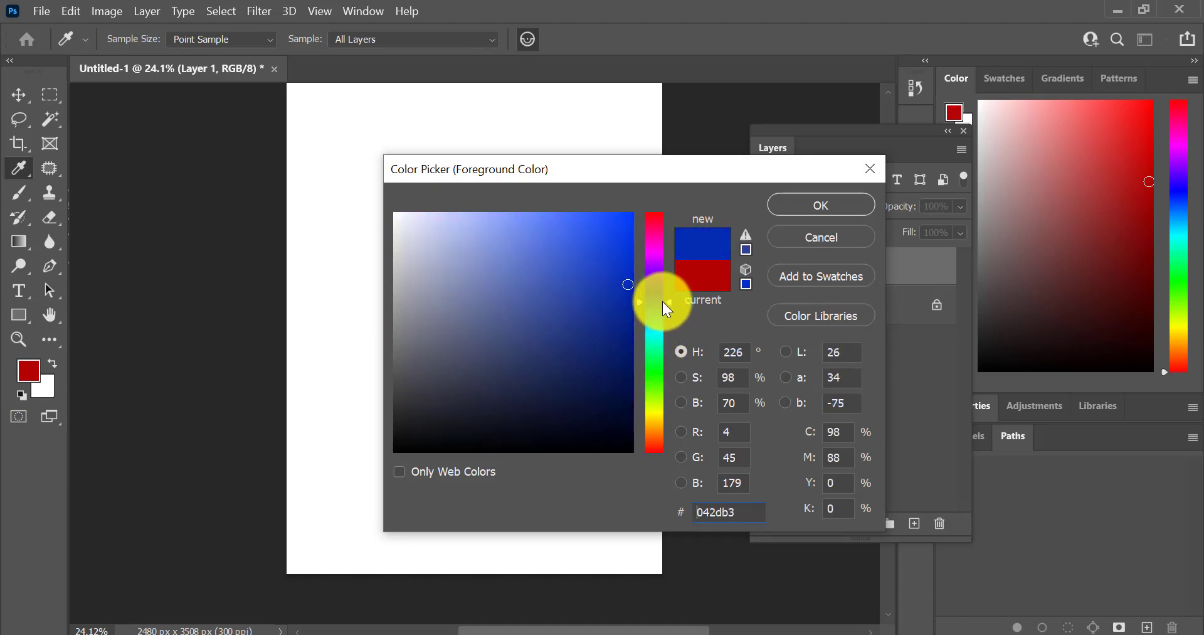
pyautogui.moveTo(615, 229)
pyautogui.mouseDown()
pyautogui.moveTo(603, 212)
pyautogui.moveTo(556, 210)
pyautogui.moveTo(575, 222)
pyautogui.mouseUp()
pyautogui.moveTo(658, 317)
pyautogui.mouseDown()
pyautogui.moveTo(664, 344)
pyautogui.moveTo(652, 312)
pyautogui.mouseUp()
pyautogui.click(621, 217)
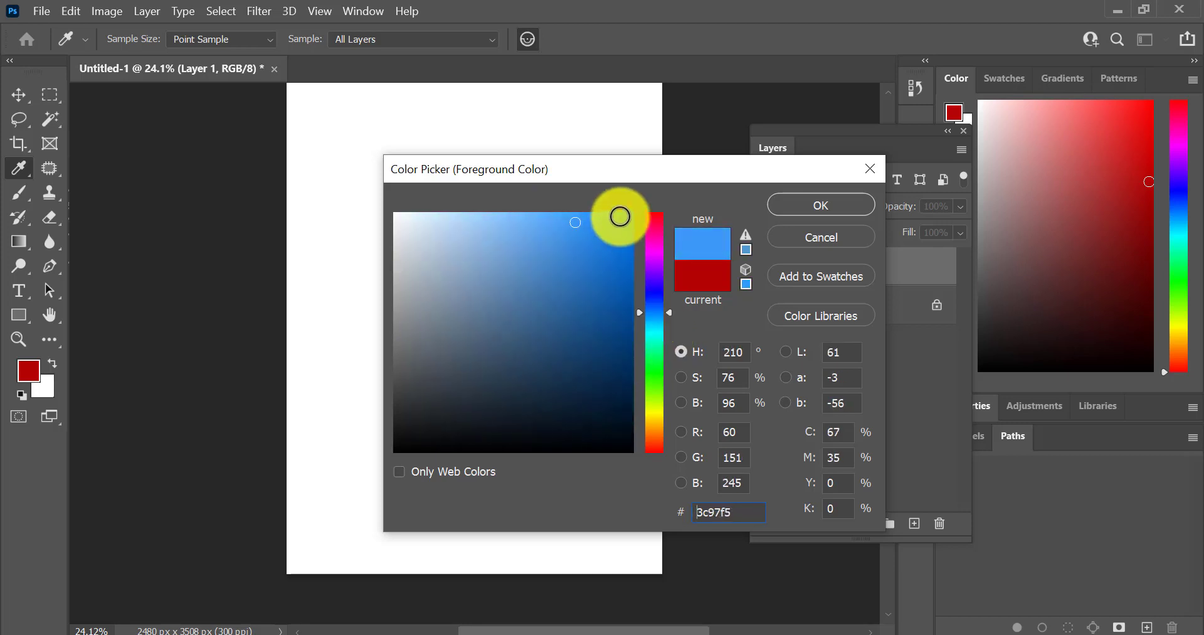
pyautogui.click(784, 193)
pyautogui.press('b')
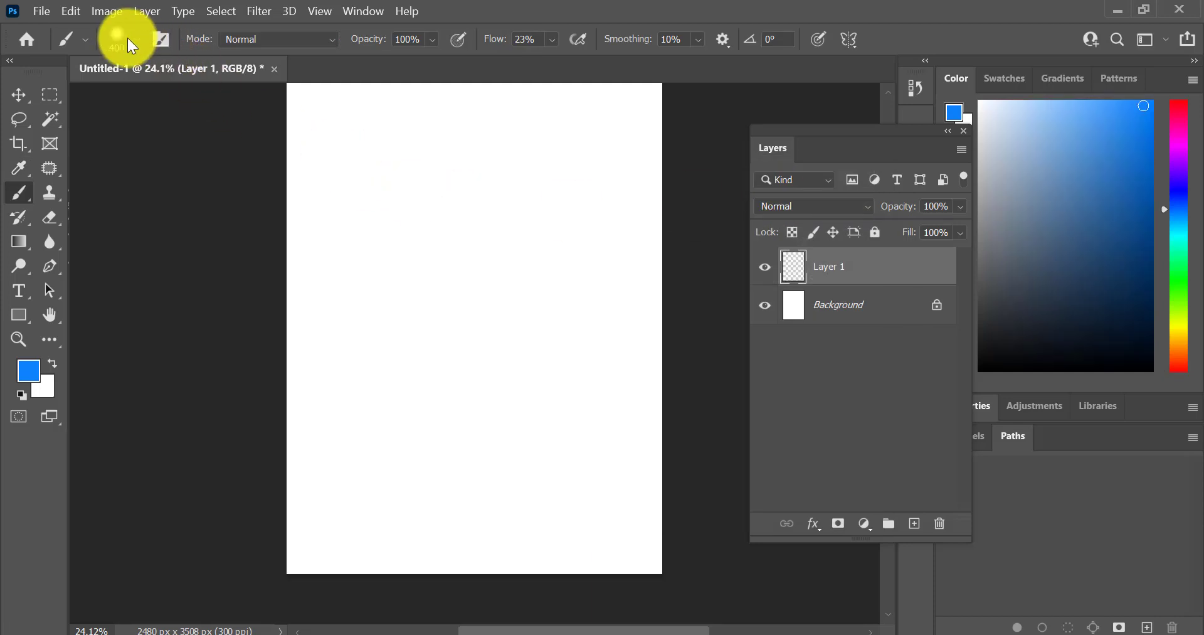
# Step: Expand the General Brushes preset group, choose the Soft Round brush and look through the group's other presets
pyautogui.click(127, 38)
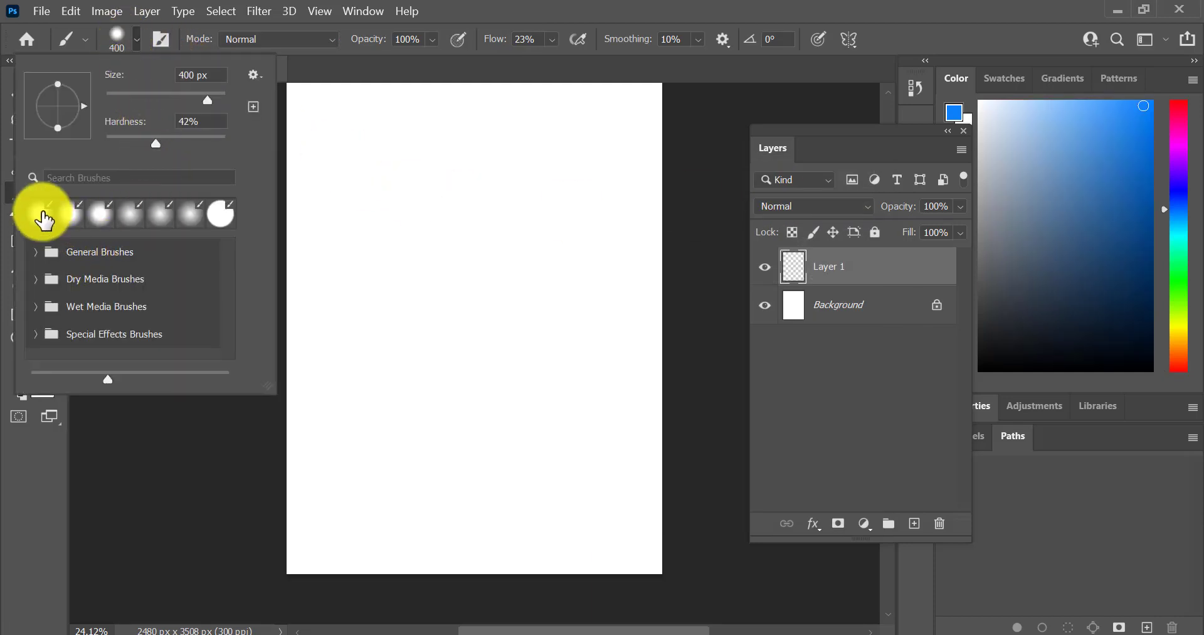
pyautogui.click(35, 251)
pyautogui.click(128, 303)
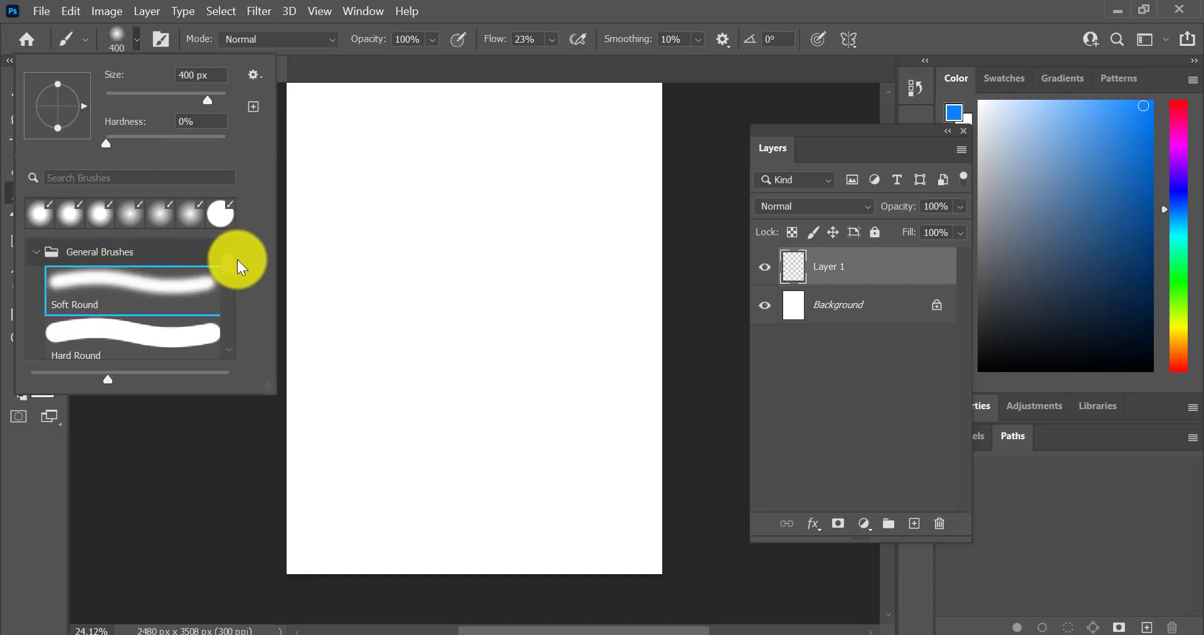
pyautogui.scroll(-3, 231, 273)
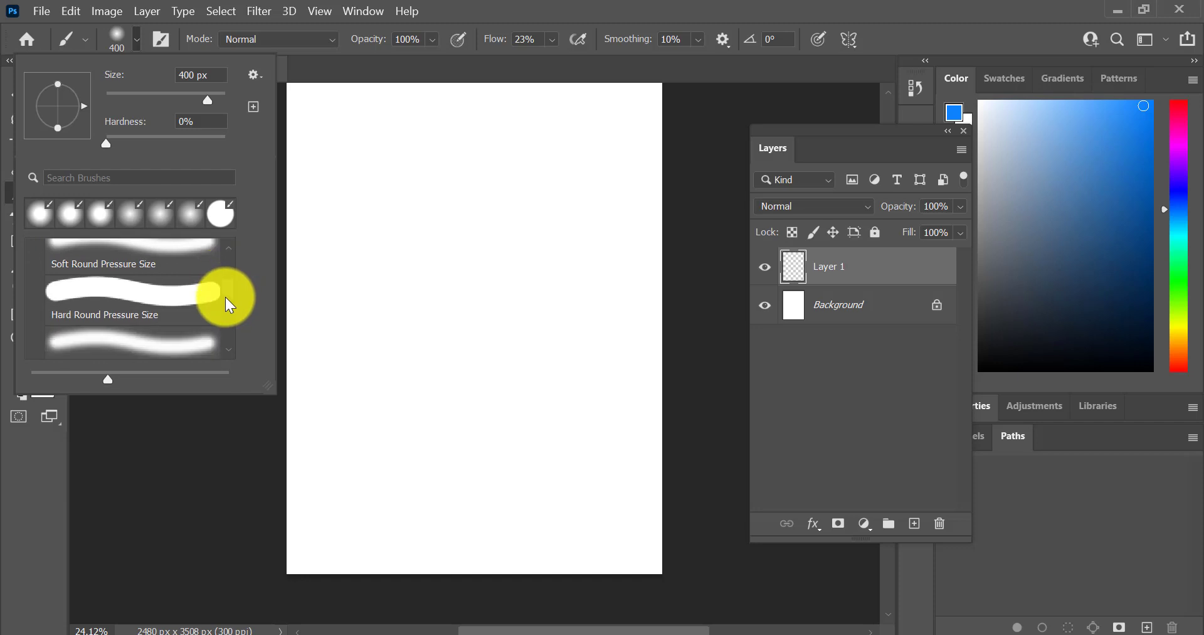
pyautogui.scroll(-2, 163, 285)
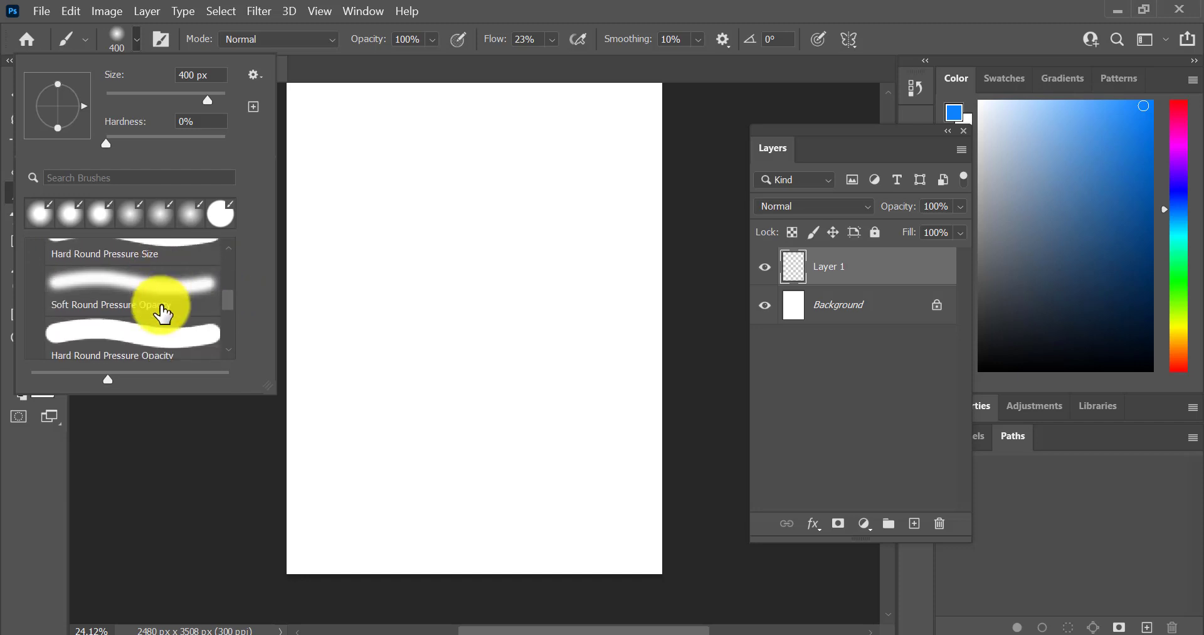
pyautogui.scroll(-4, 194, 305)
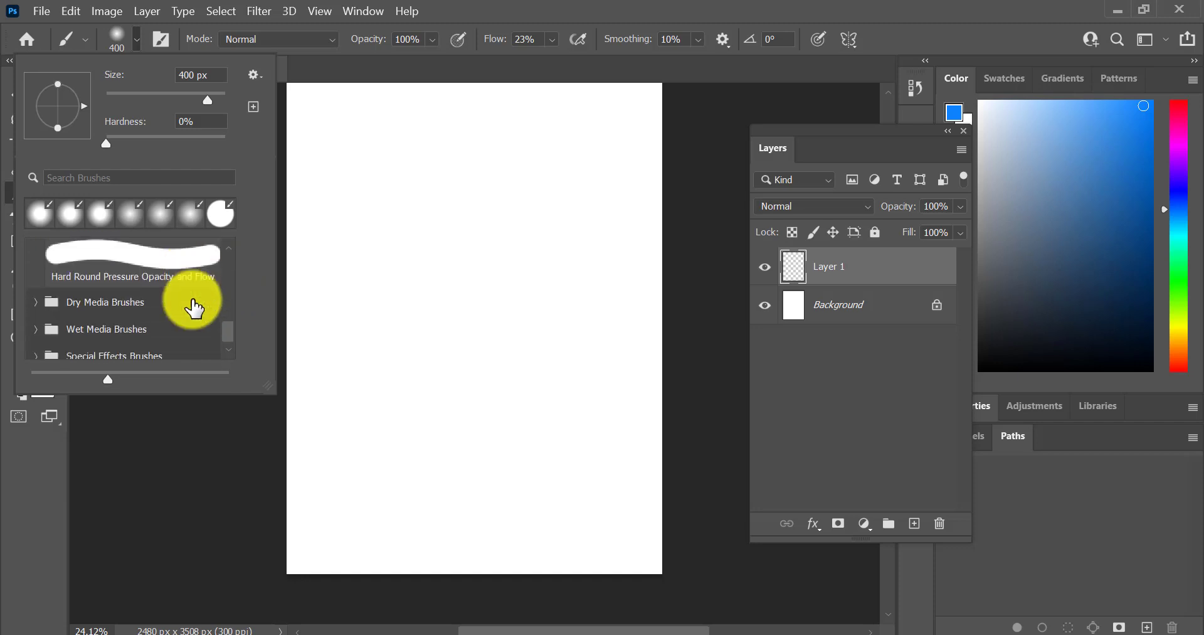
# Step: Expand Dry Media Brushes and try KYLE Ultimate Pencil Hard, Kyle's Drawing Box - Happy HB and Kyle's Ultimate Pastel Palooza
pyautogui.click(35, 302)
pyautogui.scroll(-1, 86, 323)
pyautogui.click(102, 290)
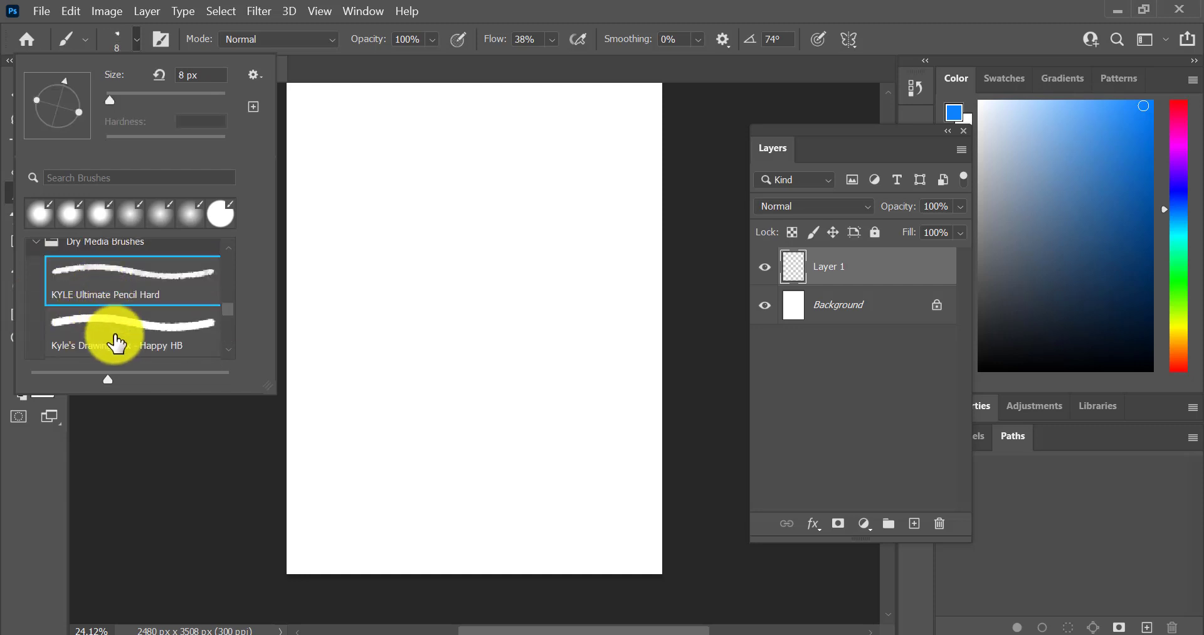
pyautogui.click(113, 336)
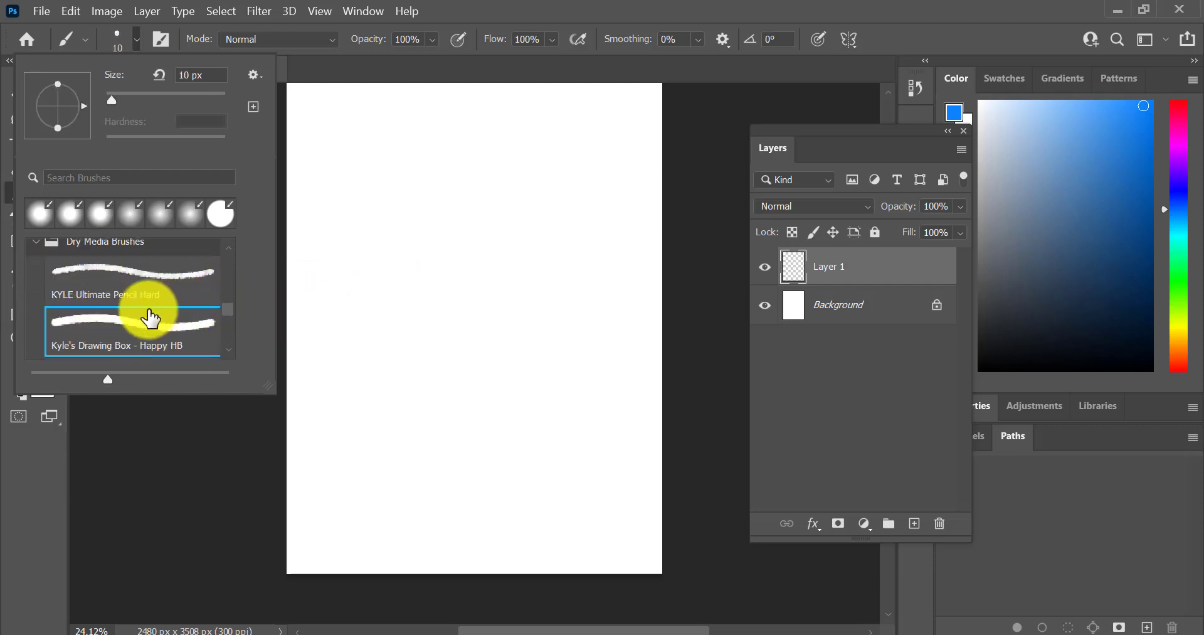
pyautogui.scroll(-1, 150, 314)
pyautogui.scroll(-3, 149, 317)
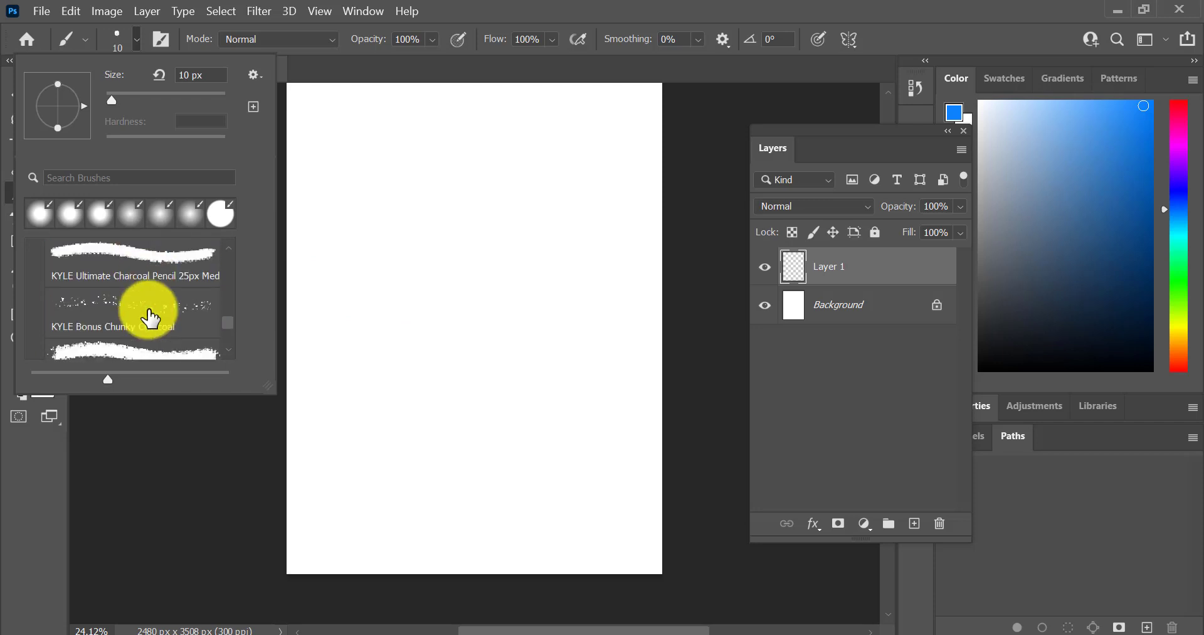
pyautogui.click(136, 327)
pyautogui.scroll(-2, 134, 328)
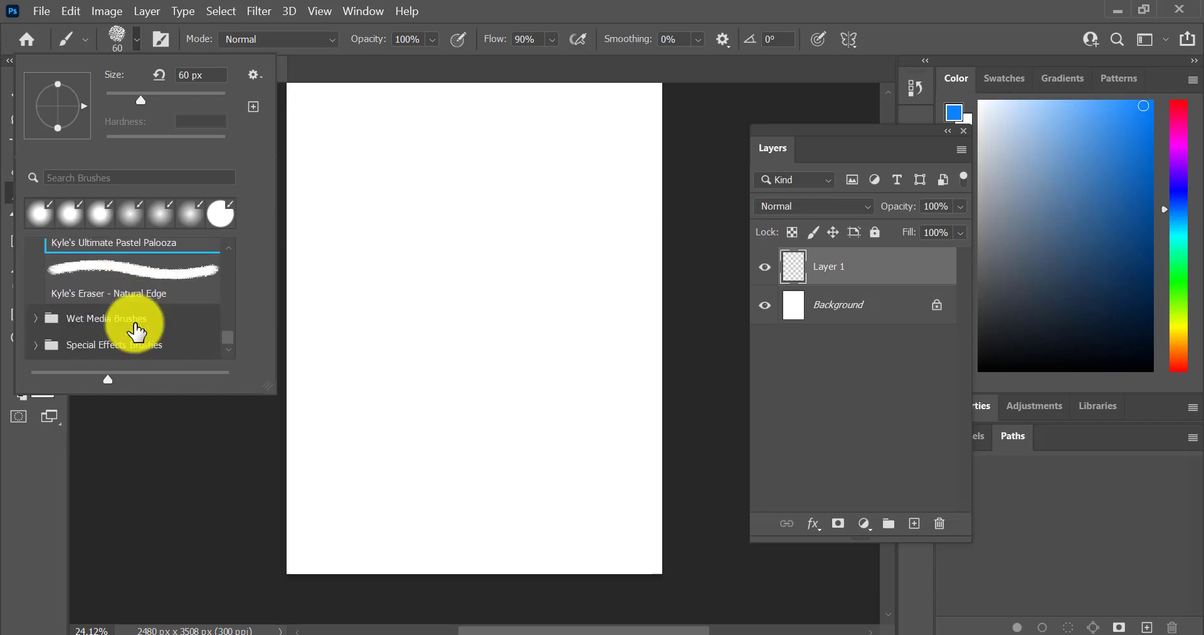
# Step: Expand and look through the Wet Media Brushes, and switch back to the Soft Round preset in General Brushes
pyautogui.click(33, 321)
pyautogui.scroll(-5, 130, 337)
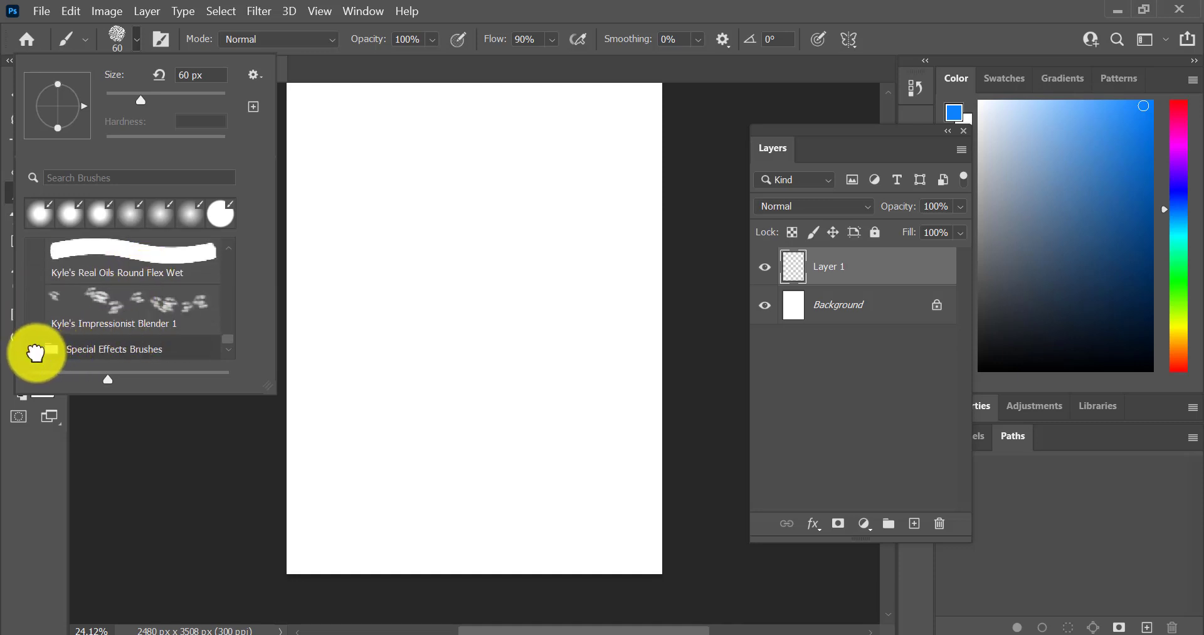
pyautogui.scroll(6, 96, 332)
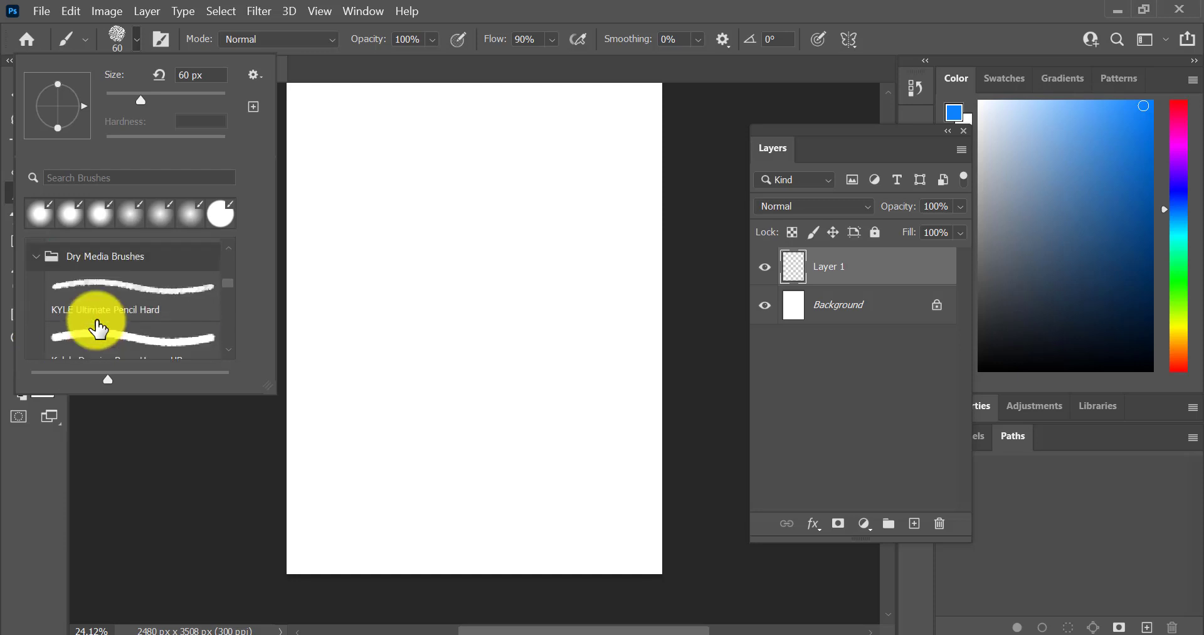
pyautogui.scroll(5, 99, 328)
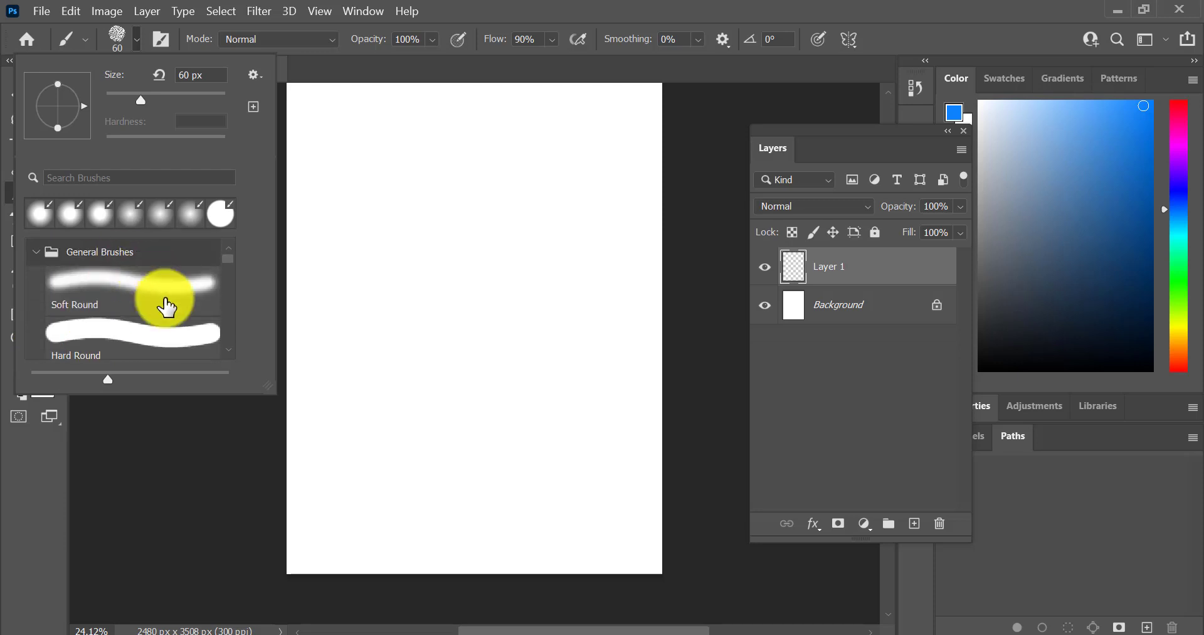
pyautogui.click(102, 296)
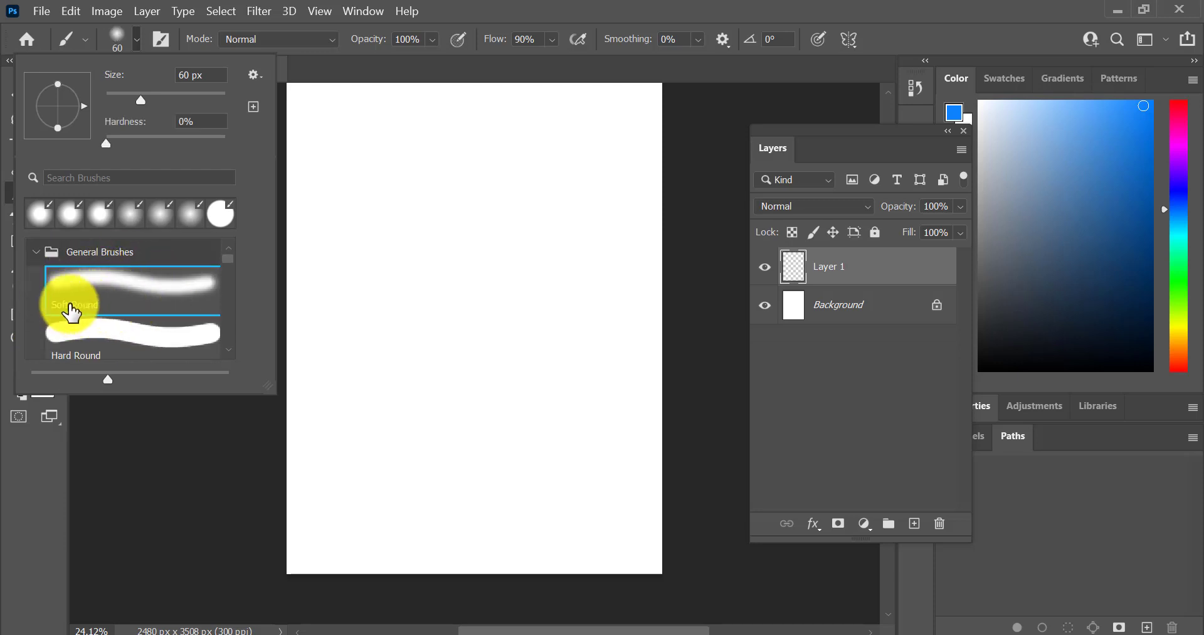
pyautogui.click(113, 43)
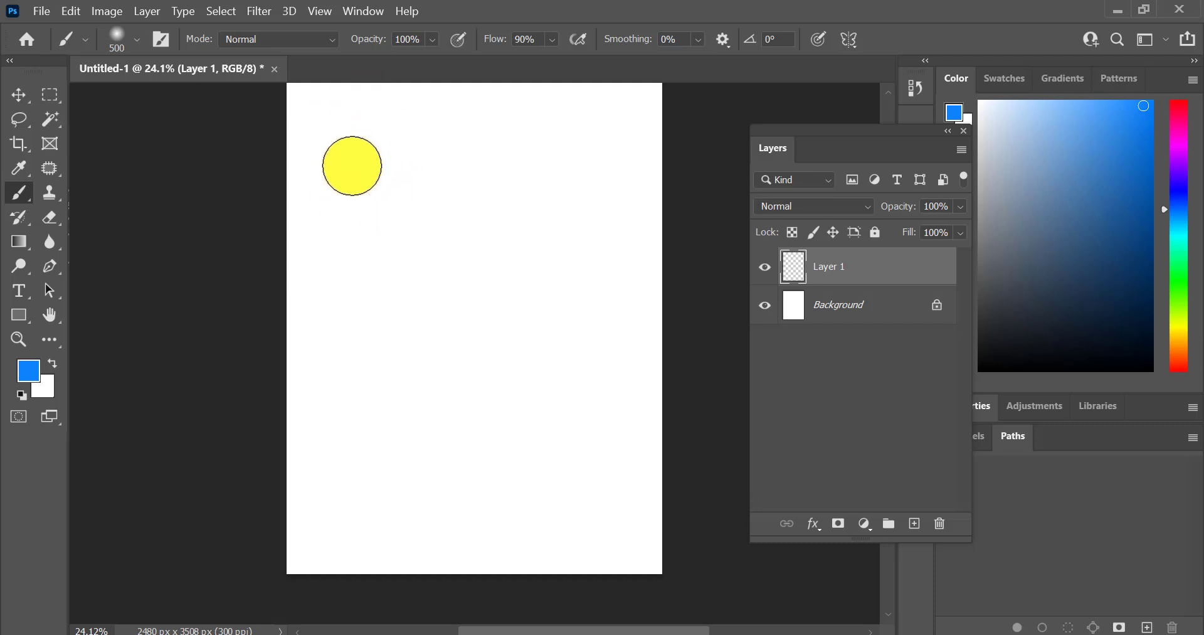
# Step: Paint two thick overlapping blue strokes down the canvas's left side on Layer 1 with a 500 px Soft Round brush
pyautogui.moveTo(350, 157); pyautogui.dragTo(353, 264)
pyautogui.moveTo(372, 425); pyautogui.dragTo(387, 513)
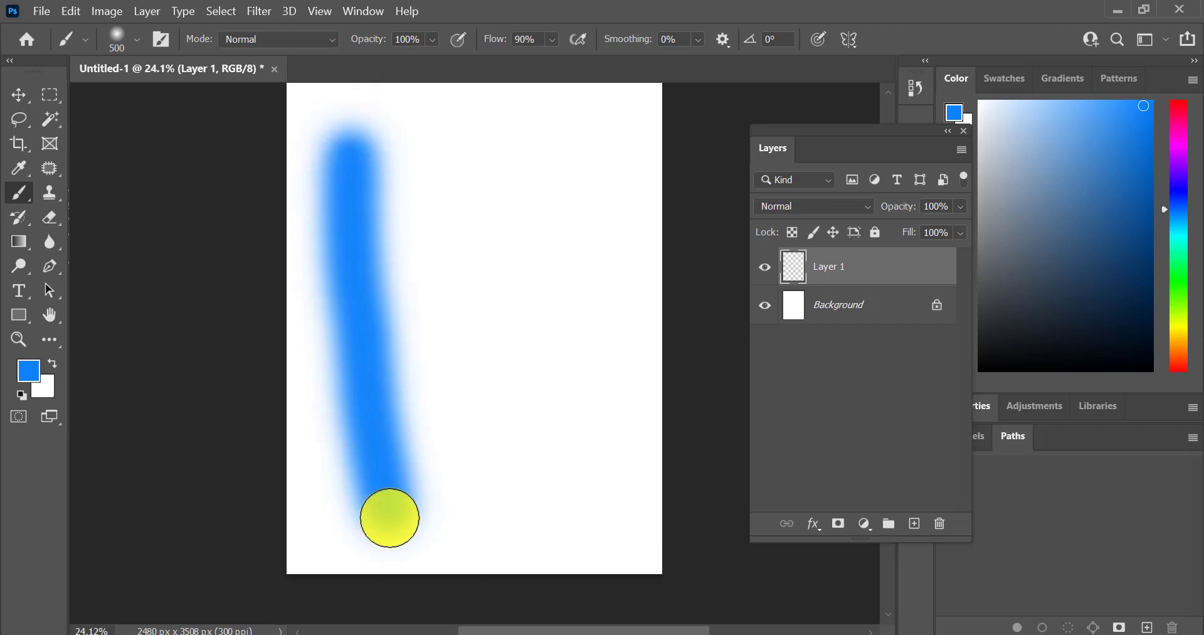
pyautogui.moveTo(365, 142)
pyautogui.mouseDown()
pyautogui.moveTo(433, 420)
pyautogui.moveTo(351, 126)
pyautogui.moveTo(353, 56)
pyautogui.moveTo(416, 354)
pyautogui.moveTo(396, 261)
pyautogui.moveTo(414, 335)
pyautogui.mouseUp()
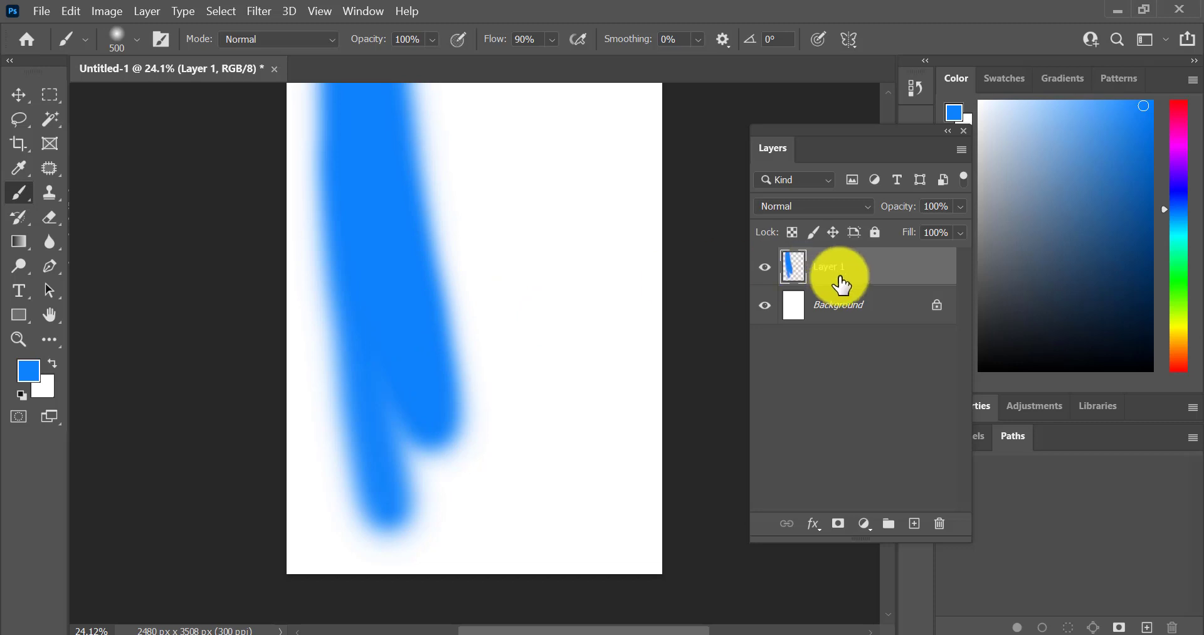
# Step: Change the foreground colour to bright red
pyautogui.click(28, 375)
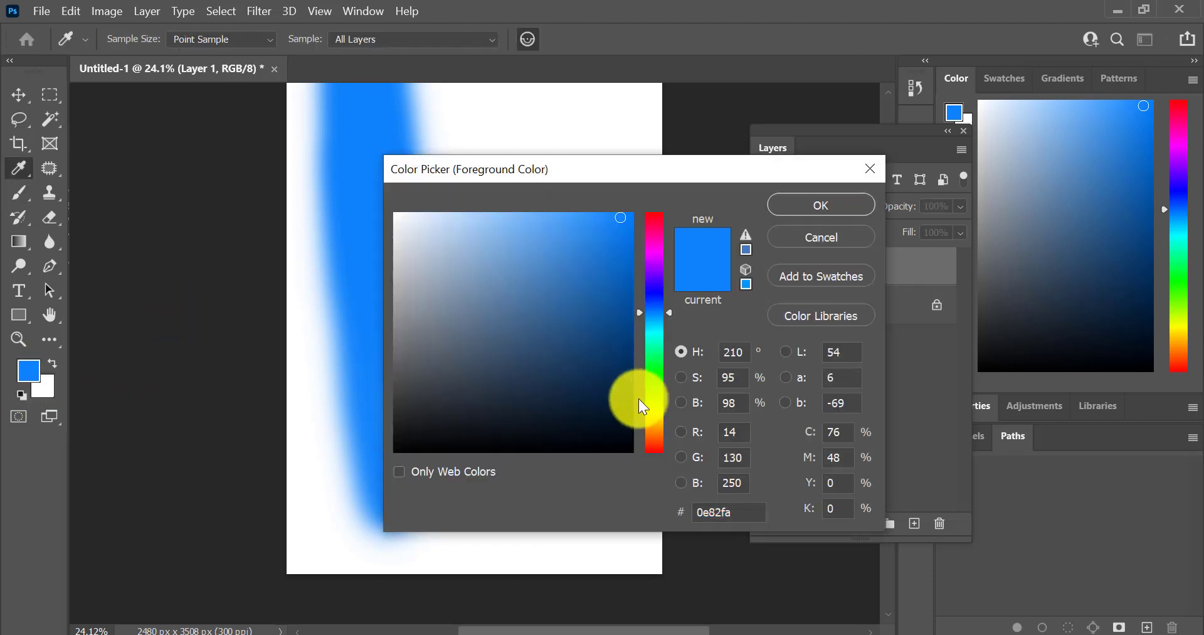
pyautogui.click(660, 217)
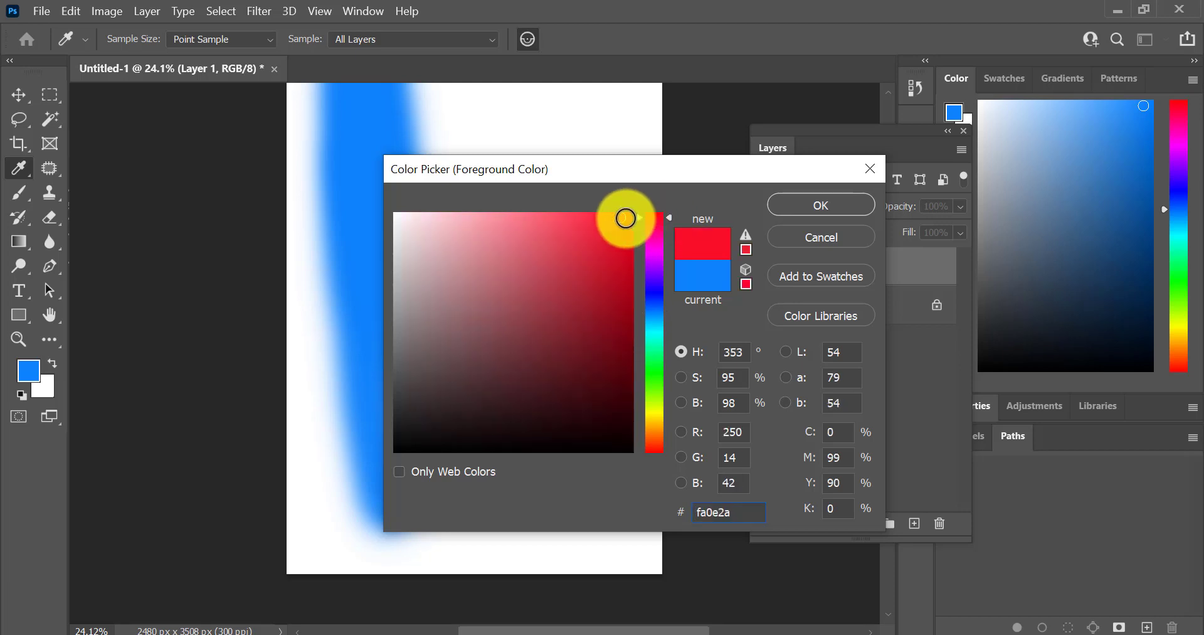
pyautogui.click(625, 218)
pyautogui.click(792, 206)
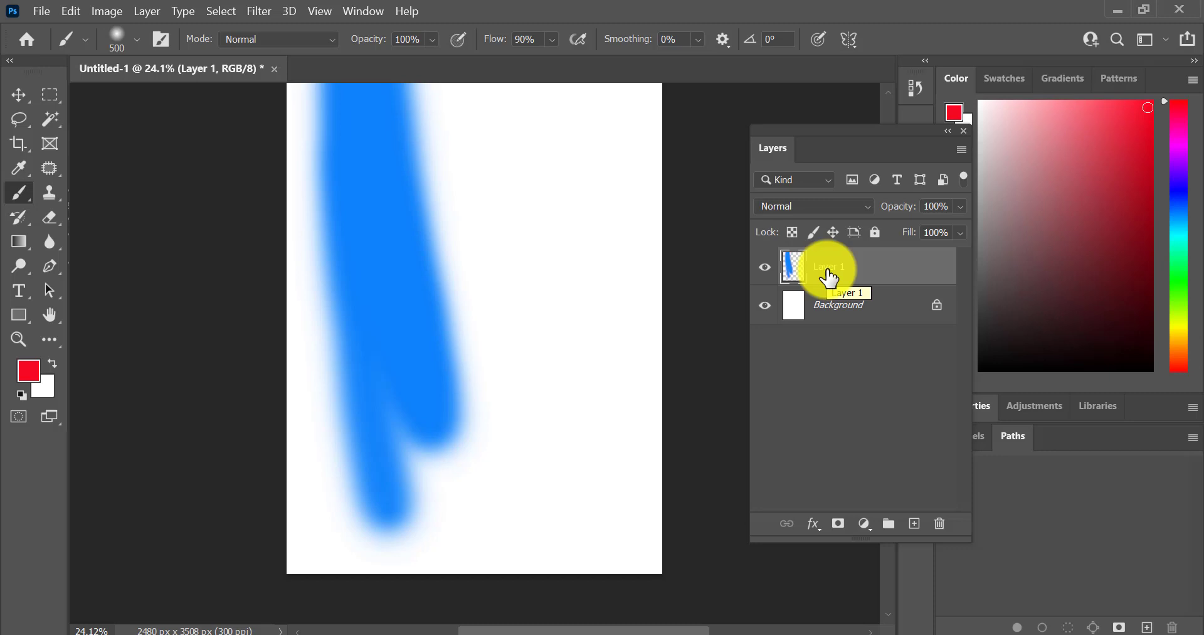
# Step: Fill all of Layer 1 with the red foreground colour, and undo the fill
pyautogui.hotkey('alt', 'BackSpace')
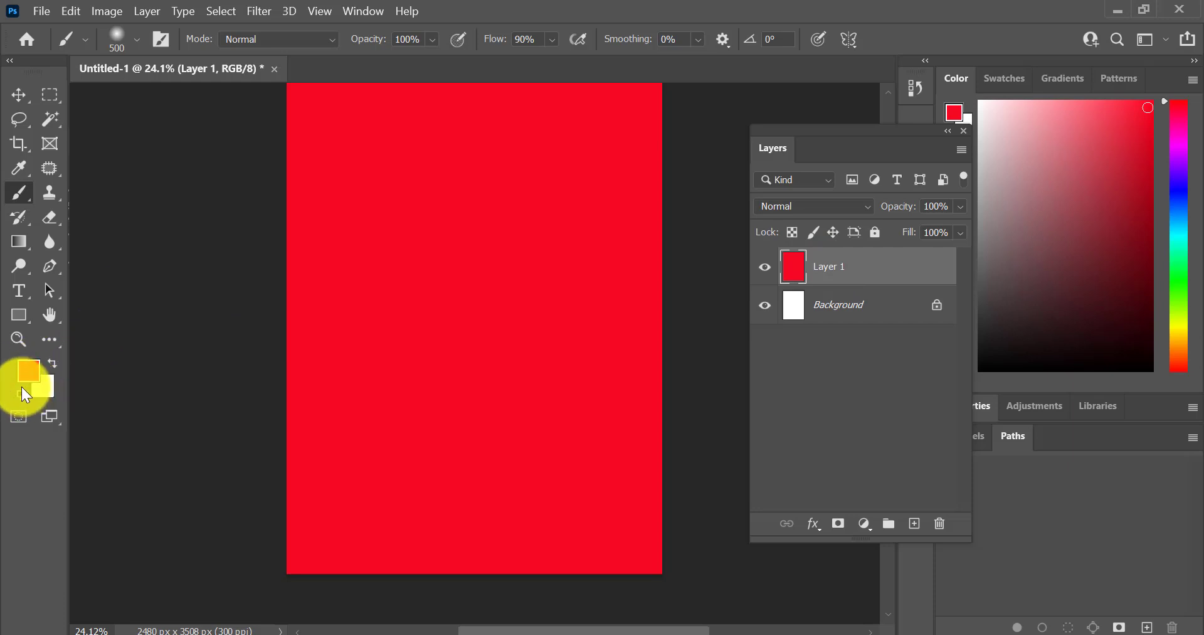
pyautogui.click(358, 258)
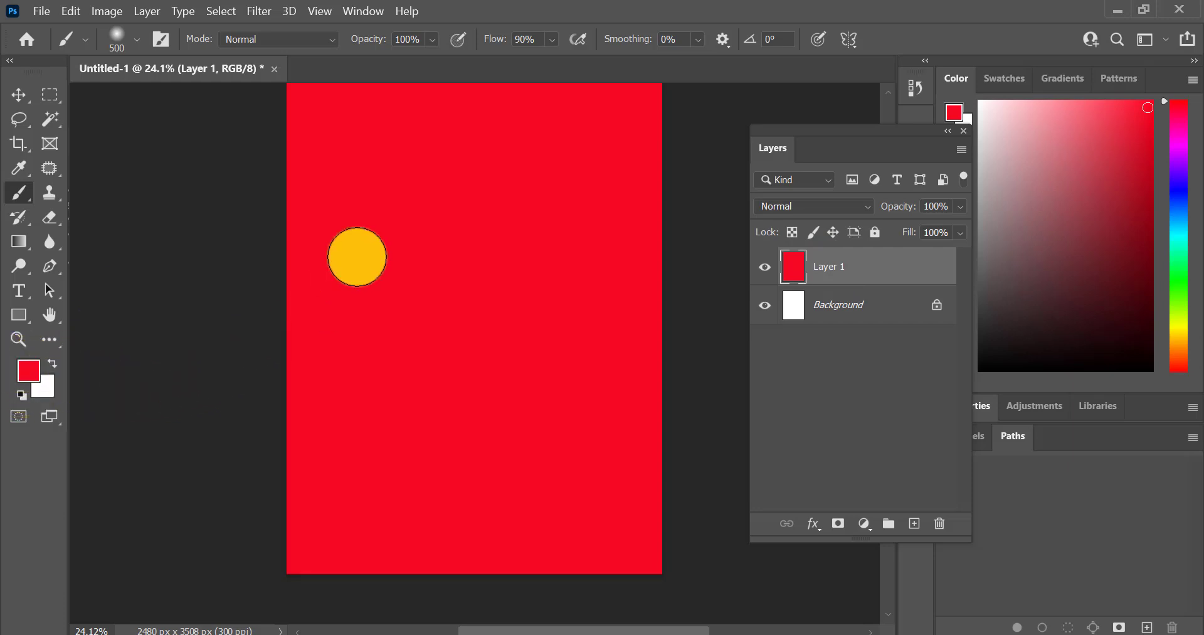
pyautogui.click(335, 307)
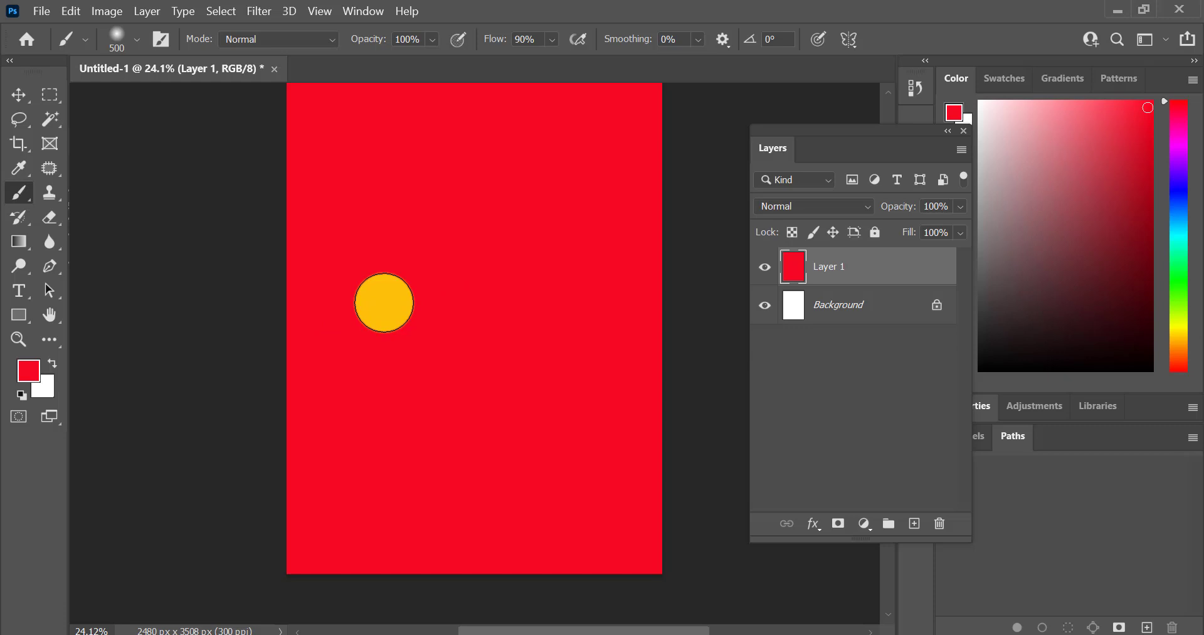
pyautogui.hotkey('ctrl', 'z')
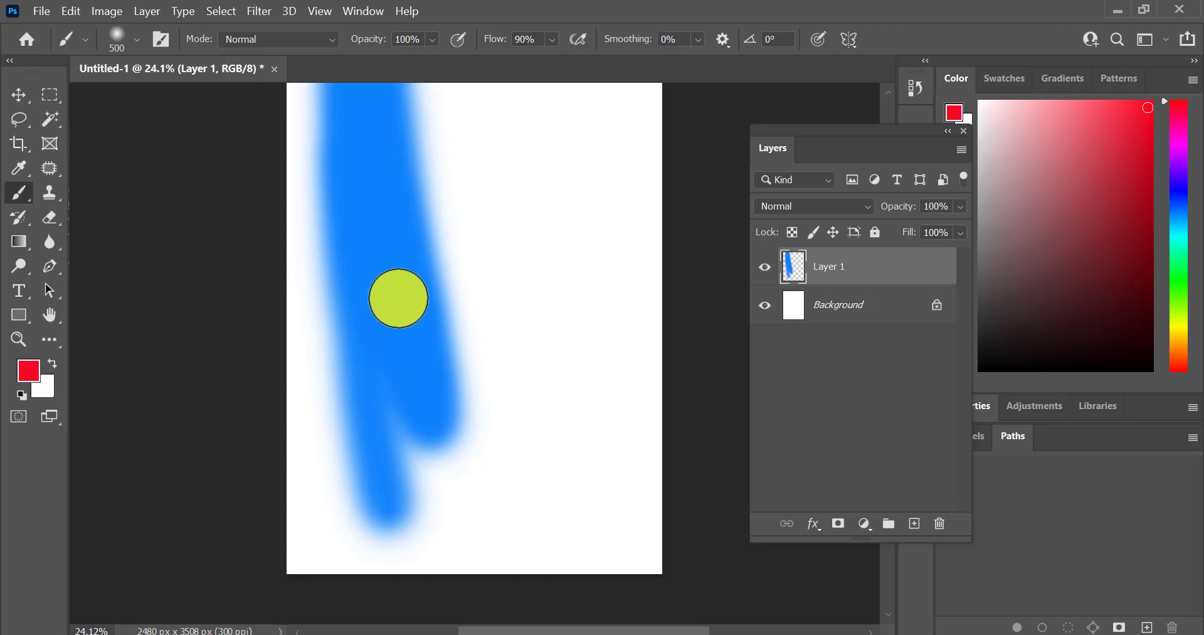
# Step: Lock Layer 1's transparent pixels and fill only its painted strokes with the red foreground colour
pyautogui.click(794, 234)
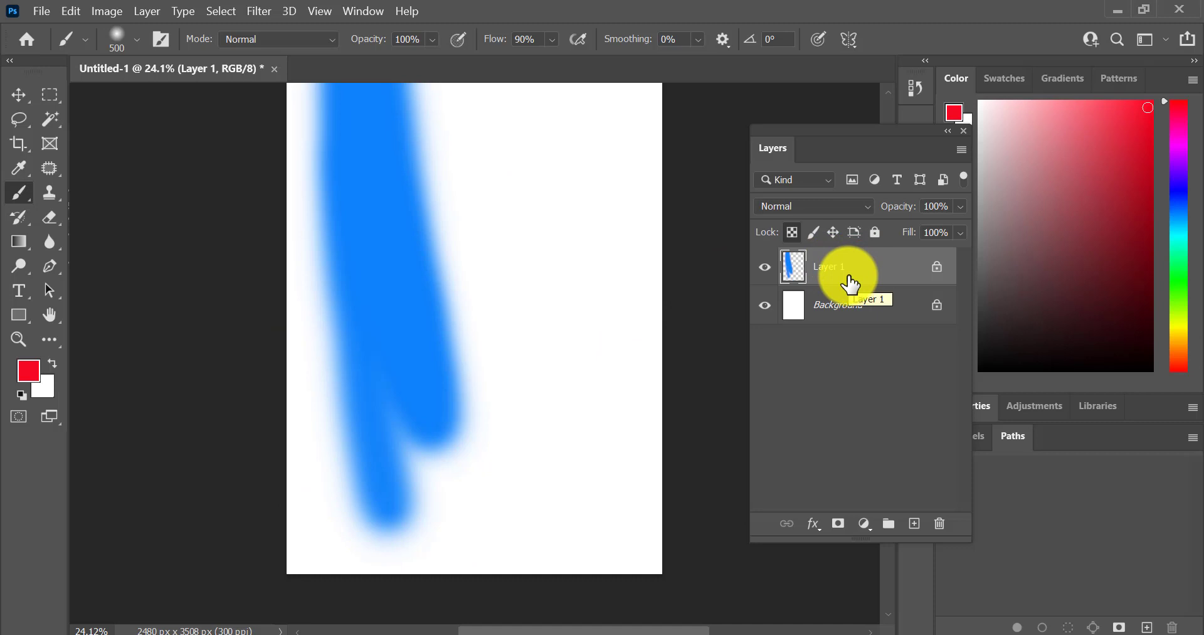
pyautogui.hotkey('alt', 'shift', 'BackSpace')
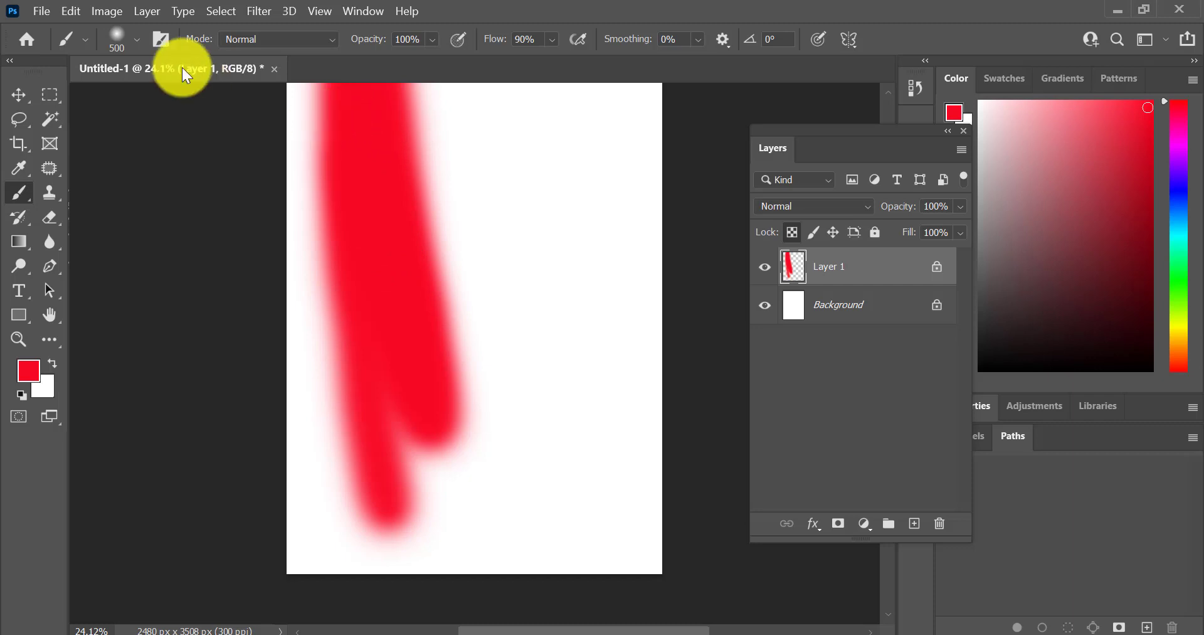
# Step: Select the KYLE Ultimate Inking Thick 'n Thin preset from the Wet Media Brushes
pyautogui.click(108, 40)
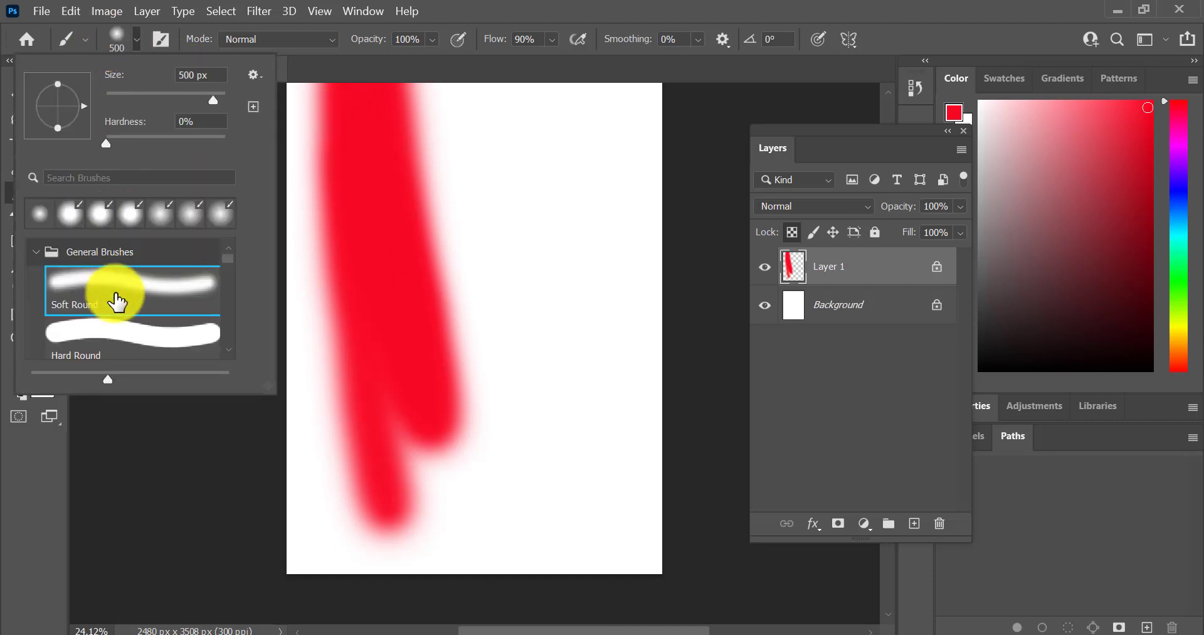
pyautogui.scroll(-1, 115, 298)
pyautogui.scroll(-6, 117, 301)
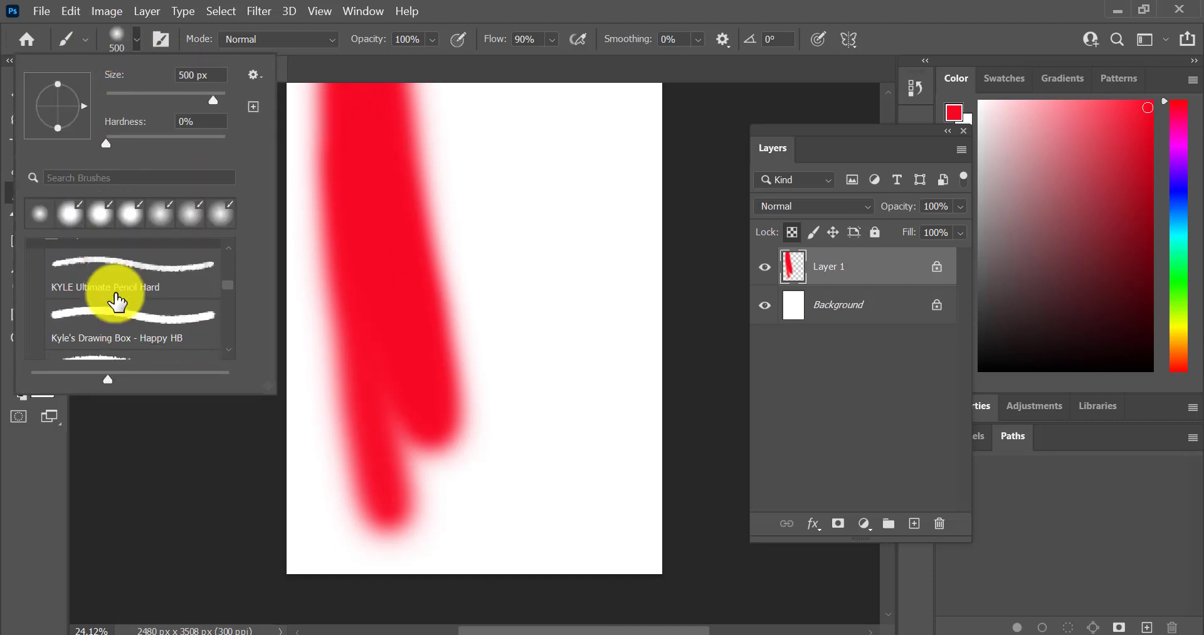
pyautogui.scroll(-5, 63, 326)
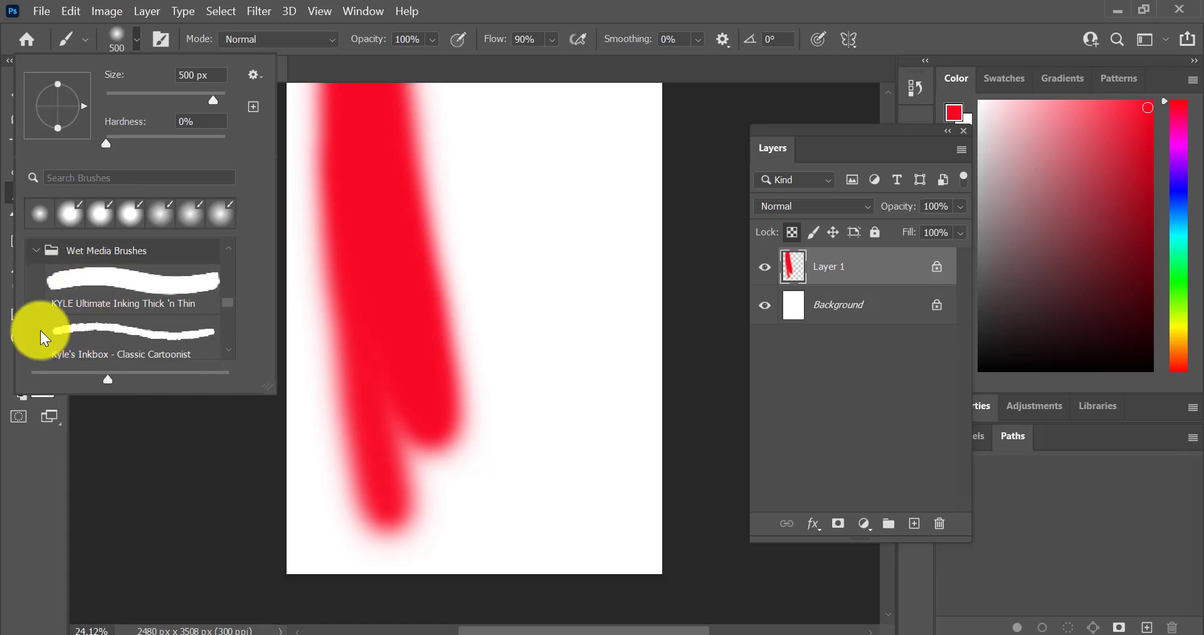
pyautogui.click(116, 304)
# Step: Browse the remaining brush presets and choose the Kyle's Spatter Brushes Supreme Spatter preset from the Special Effects Brushes
pyautogui.scroll(-4, 116, 316)
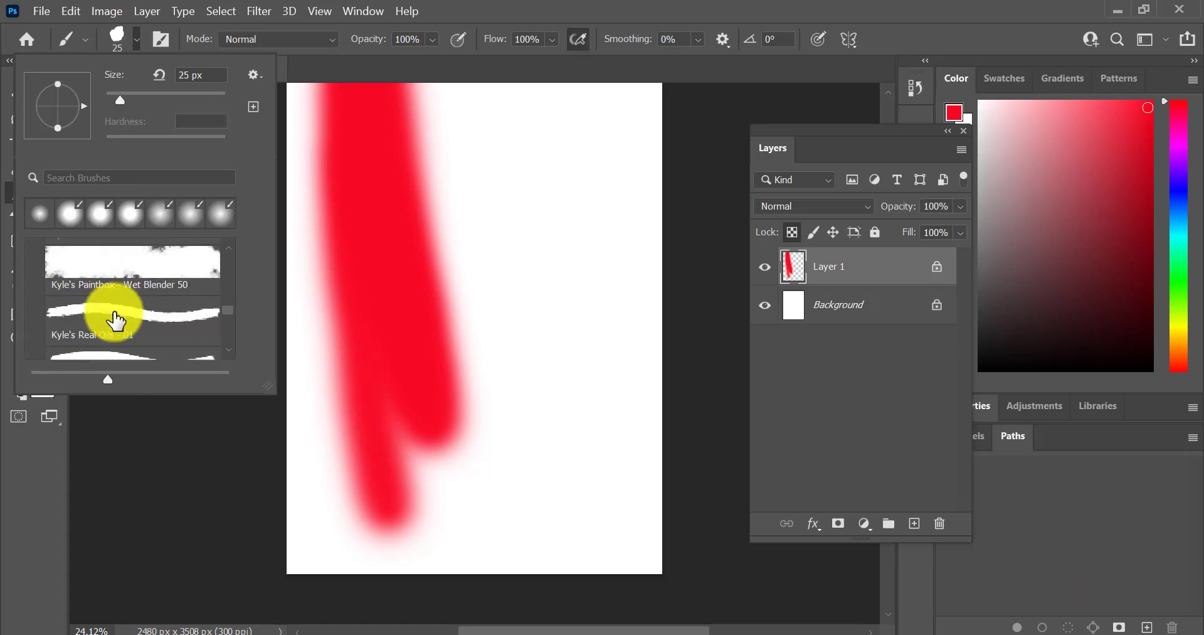
pyautogui.scroll(-5, 116, 317)
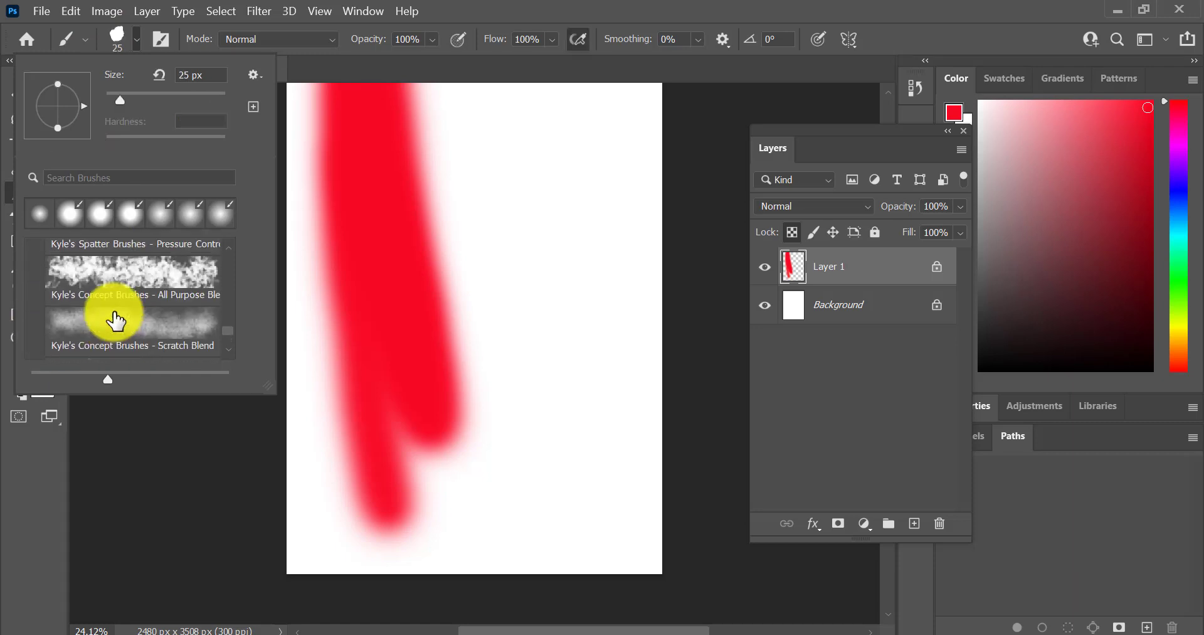
pyautogui.scroll(5, 125, 305)
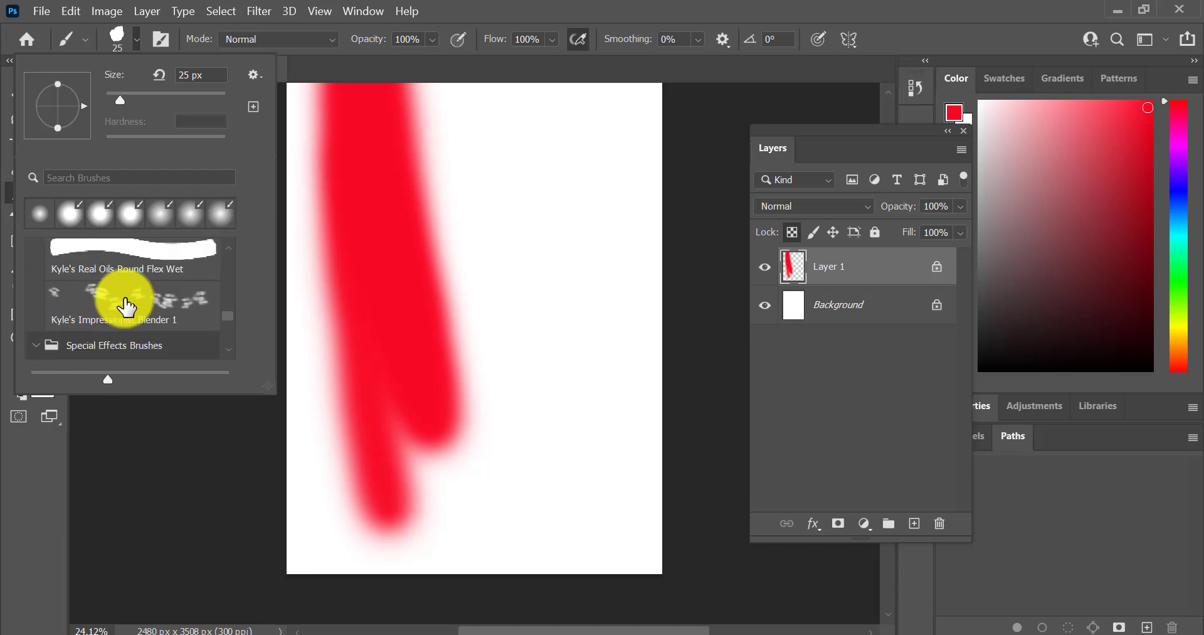
pyautogui.scroll(-1, 83, 339)
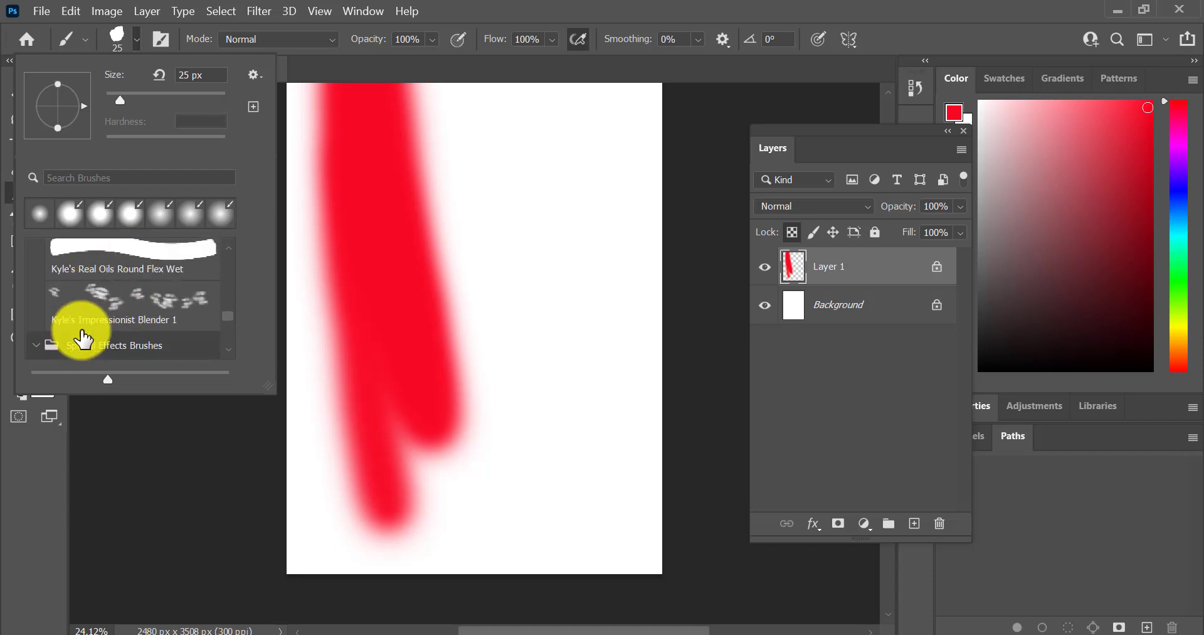
pyautogui.scroll(-3, 83, 339)
pyautogui.click(136, 340)
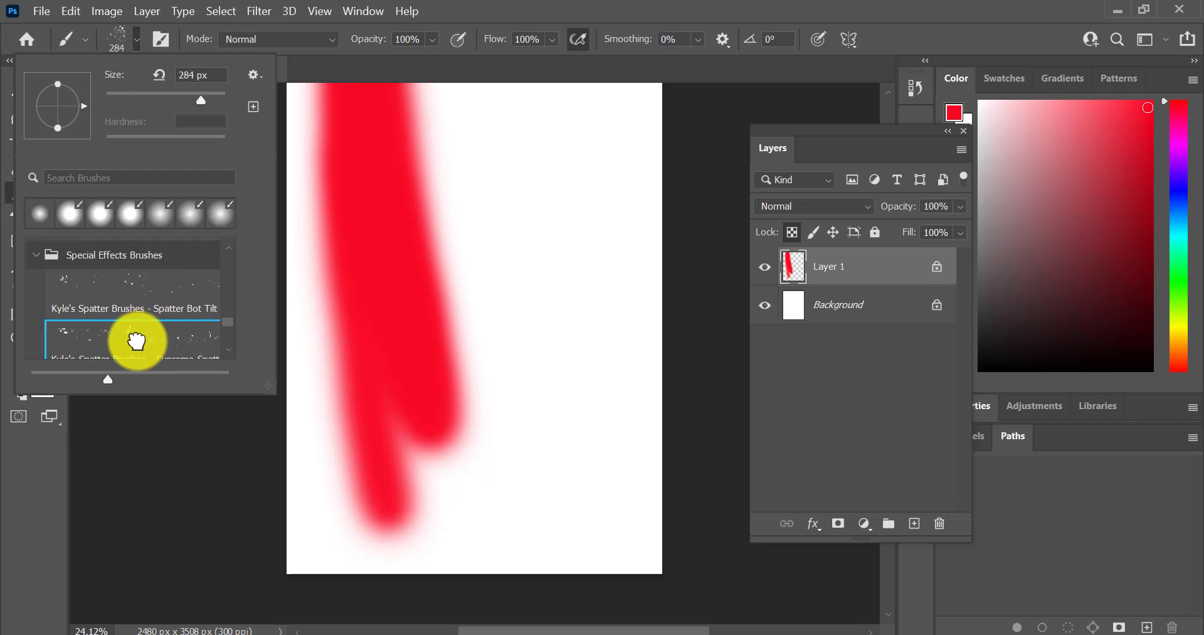
pyautogui.press('Return')
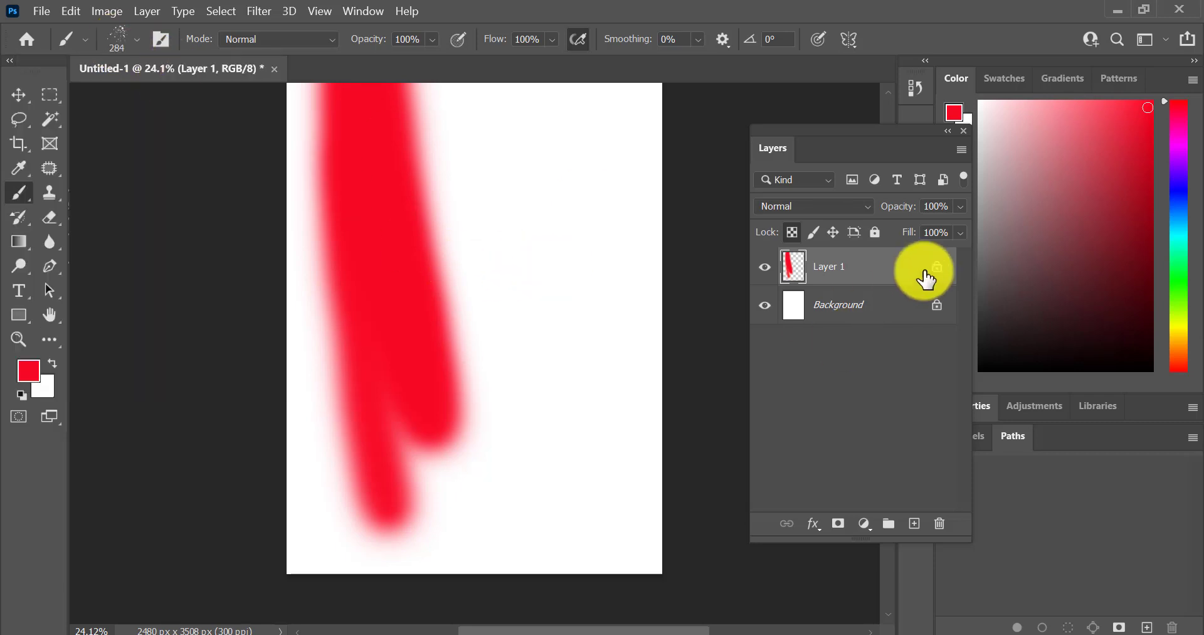
# Step: Delete Layer 1 with its red strokes and add a new empty layer above the Background
pyautogui.click(939, 523)
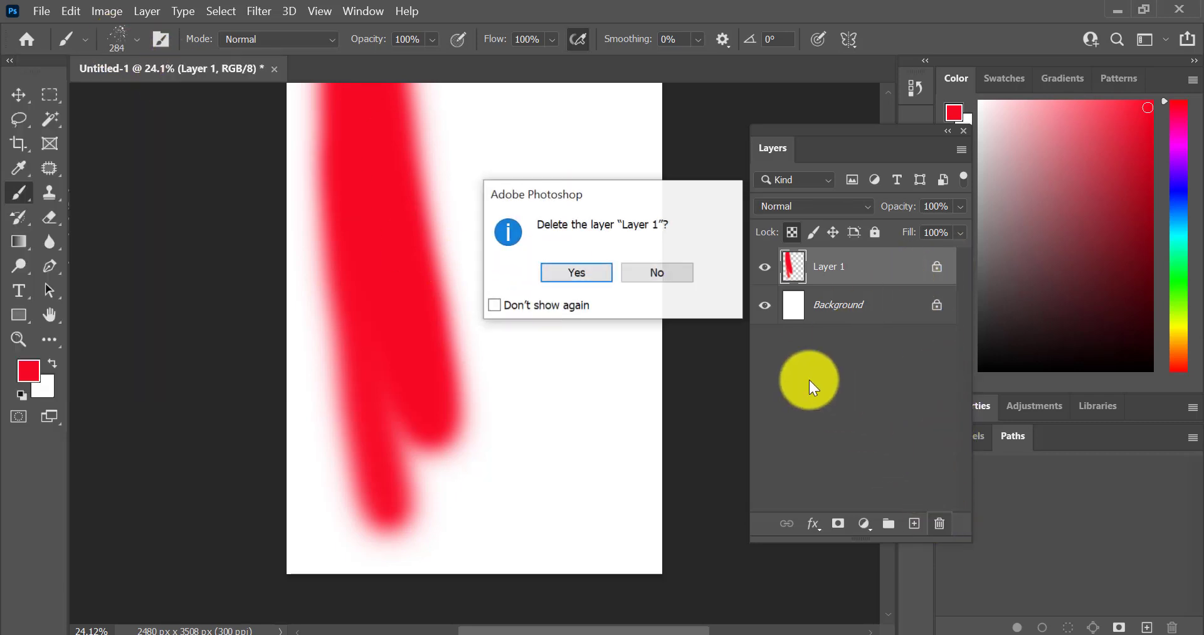
pyautogui.click(555, 275)
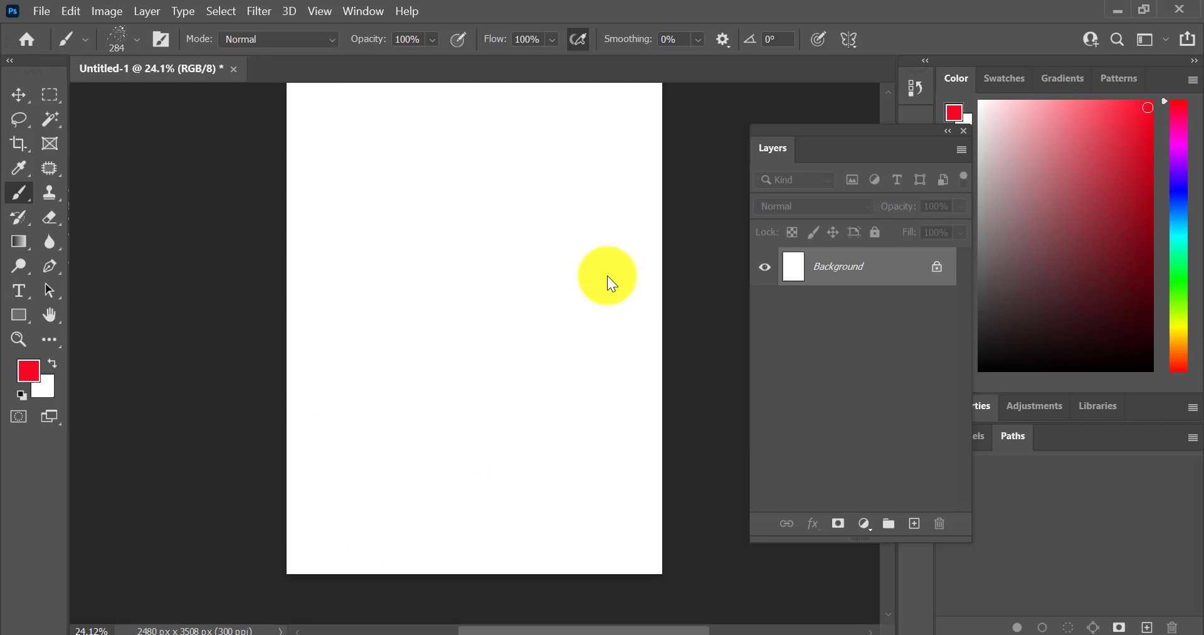
pyautogui.click(914, 523)
# Step: Enlarge the spatter brush to 3300 px and paint red spatter across the whole canvas on the new layer
pyautogui.press(']')
pyautogui.press(']')
pyautogui.press(']')
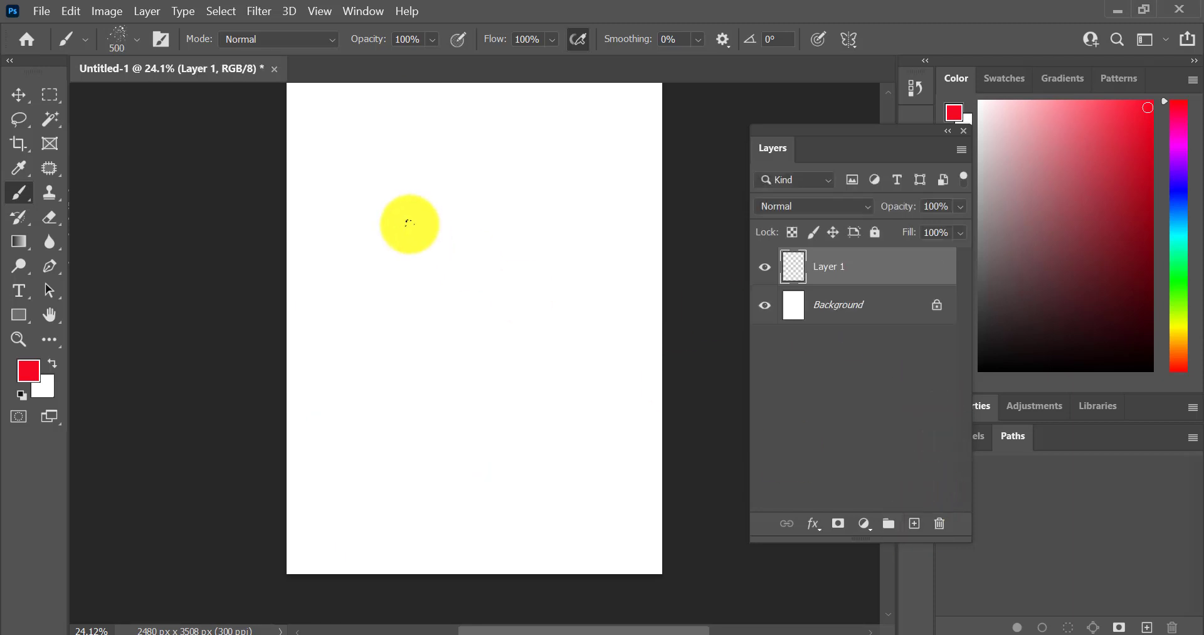
pyautogui.press(']')
pyautogui.press(']')
pyautogui.press(']')
pyautogui.press(']')
pyautogui.moveTo(408, 228); pyautogui.dragTo(422, 255)
pyautogui.moveTo(486, 341)
pyautogui.mouseDown()
pyautogui.moveTo(443, 188)
pyautogui.moveTo(385, 269)
pyautogui.moveTo(458, 462)
pyautogui.moveTo(551, 484)
pyautogui.moveTo(435, 511)
pyautogui.moveTo(602, 251)
pyautogui.moveTo(463, 462)
pyautogui.moveTo(559, 329)
pyautogui.mouseUp()
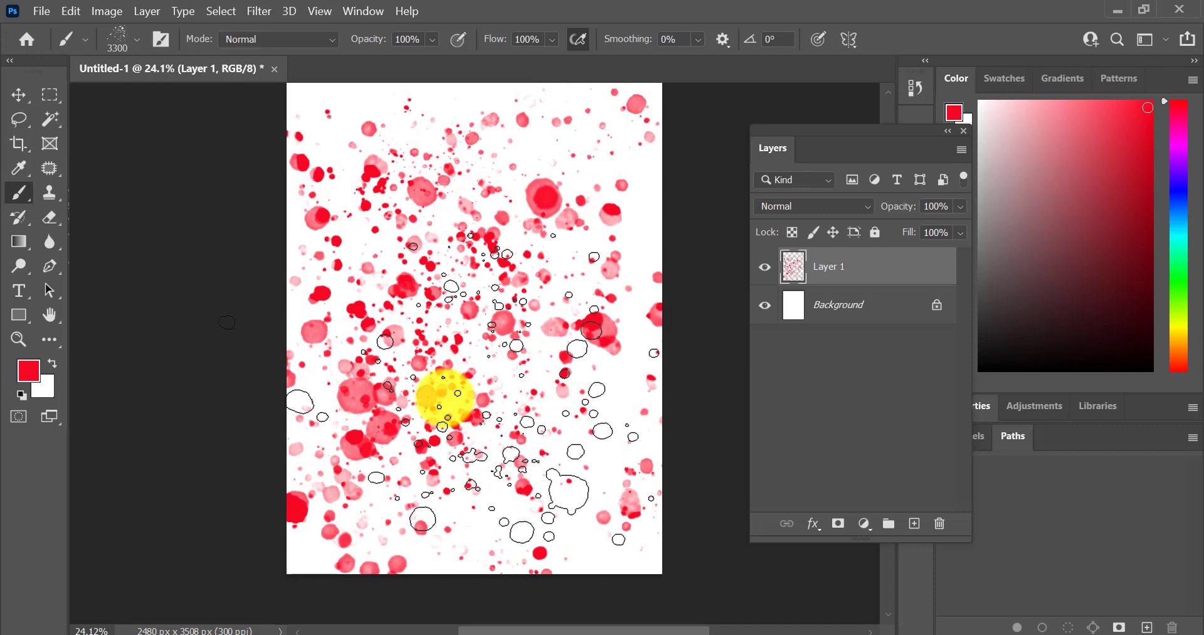
# Step: Reduce the spatter brush size by two increments and switch to the Move tool
pyautogui.press('[')
pyautogui.press('[')
pyautogui.click(12, 94)
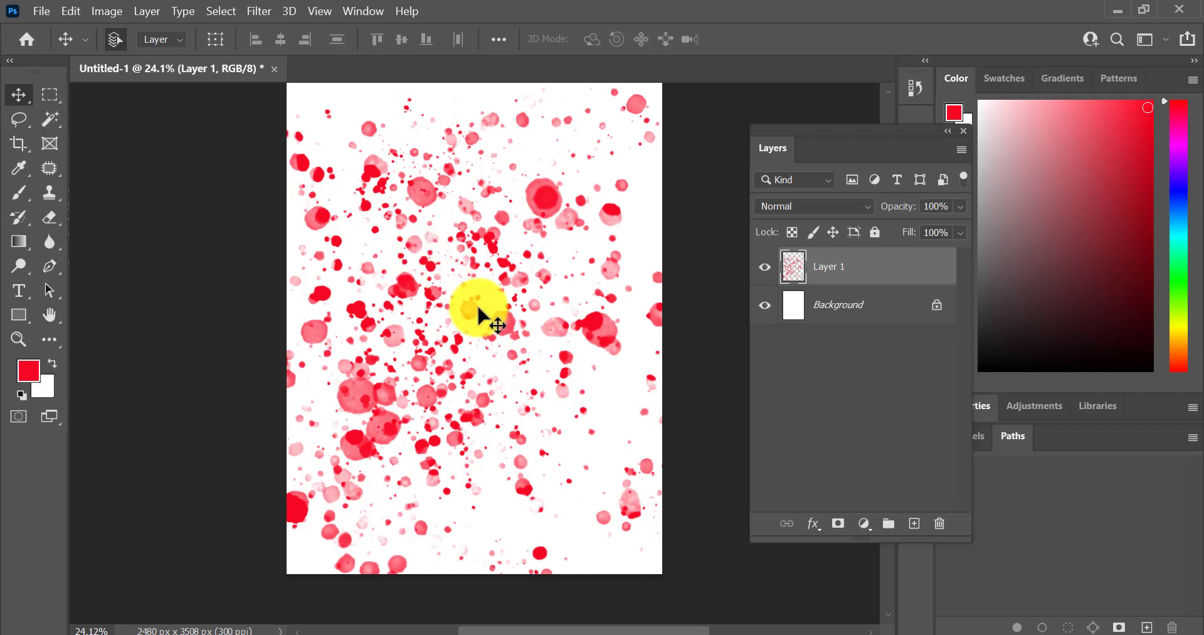